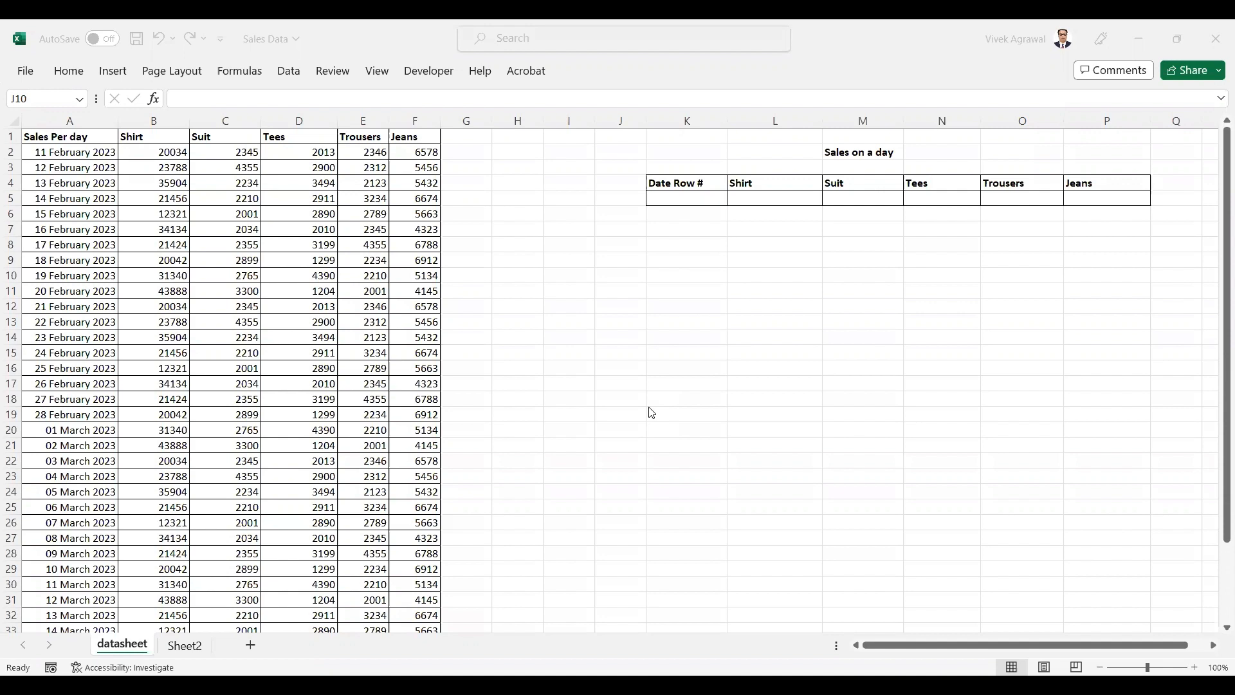
In J10, build the formula =HLOOKUP(B1,A1:F38,20,FALSE) with exact match and confirm it.
left_click(665, 294)
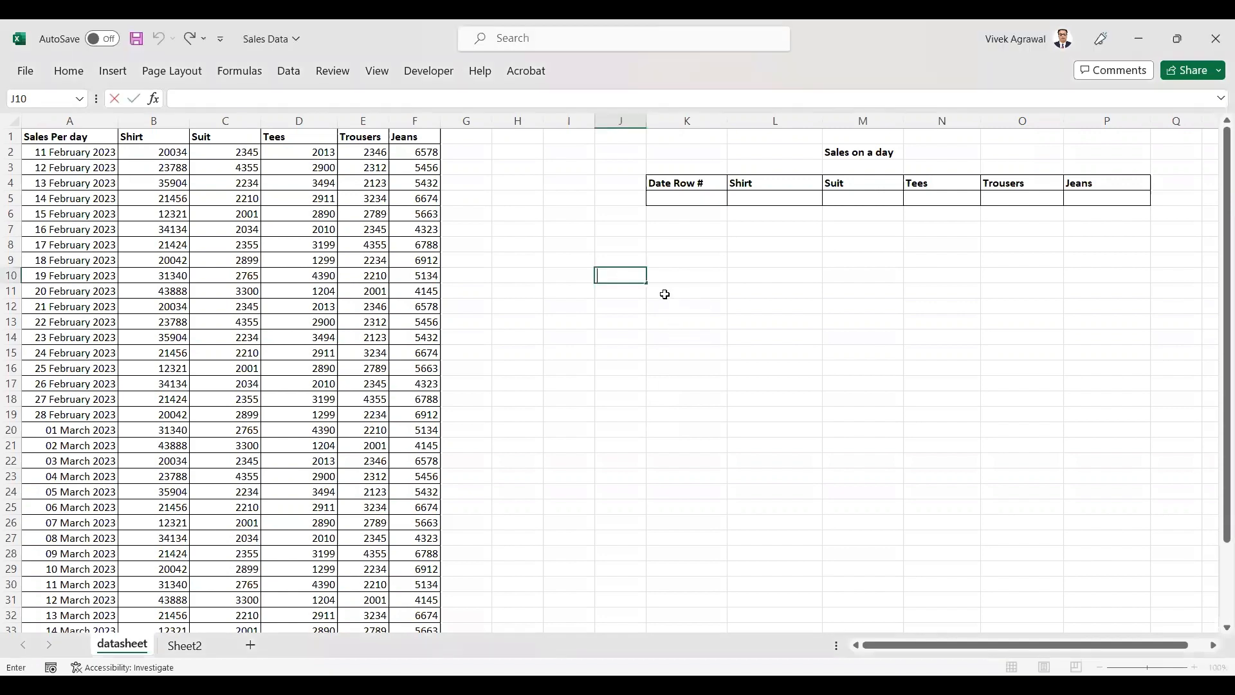
type("=hlo")
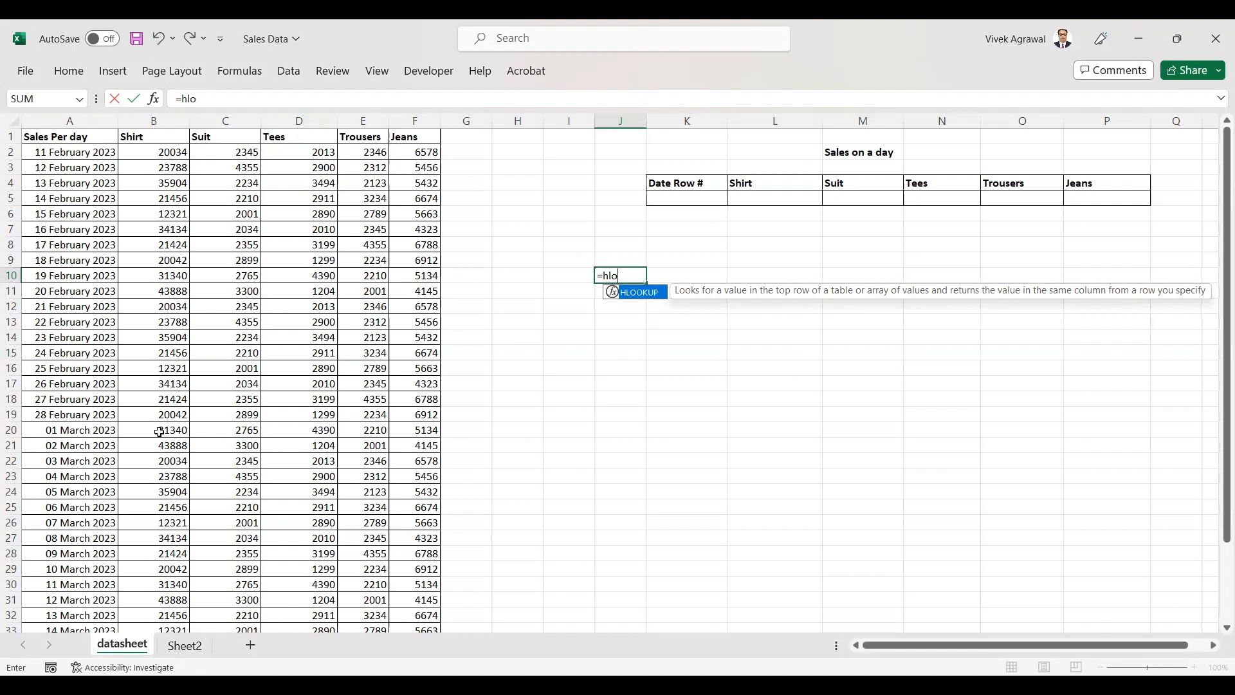
type("0")
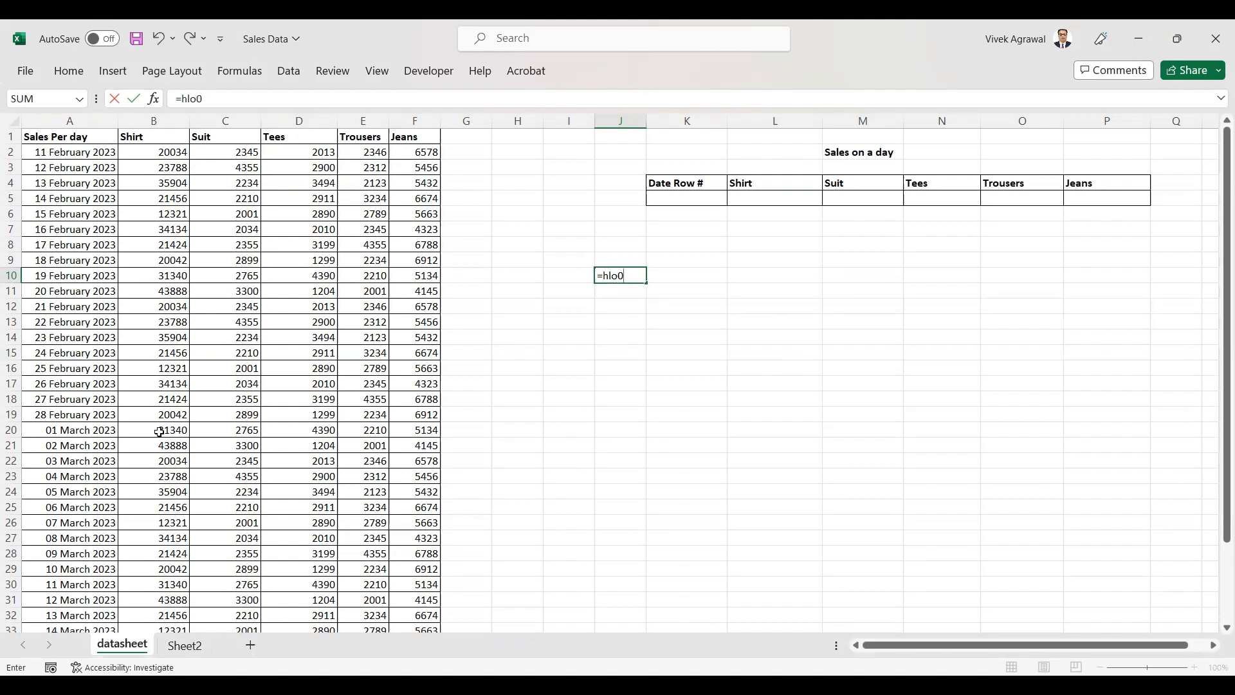
key("BackSpace")
type("o")
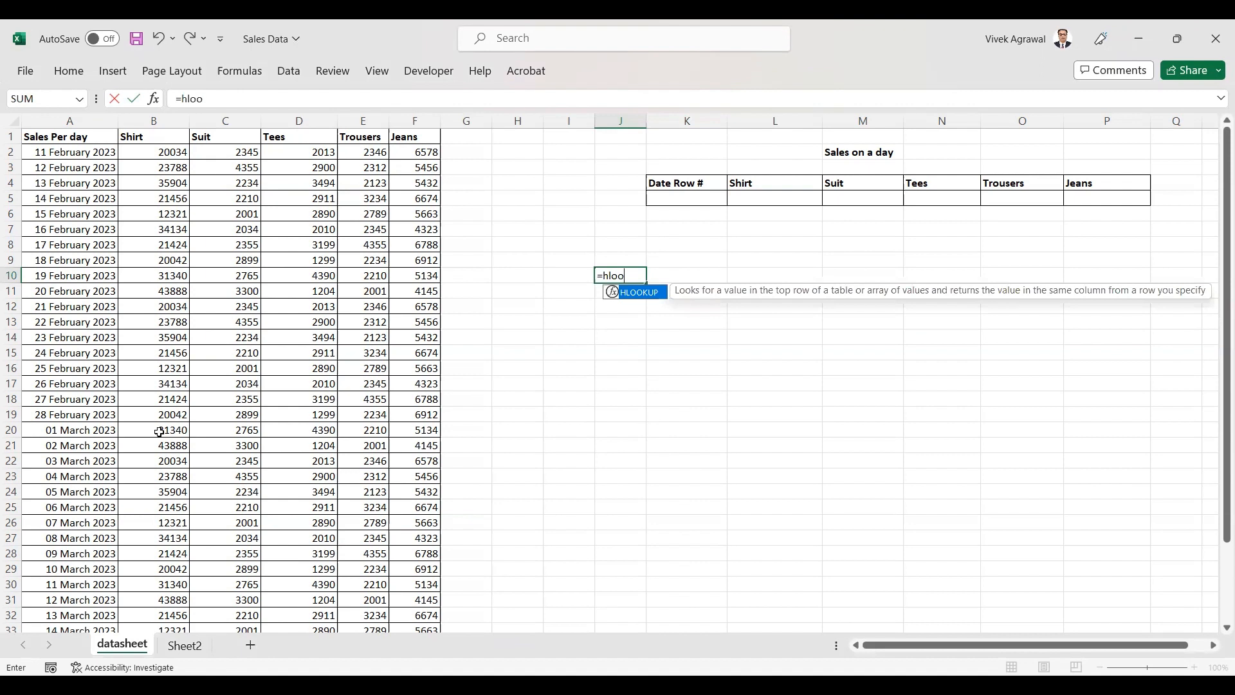
key("Tab")
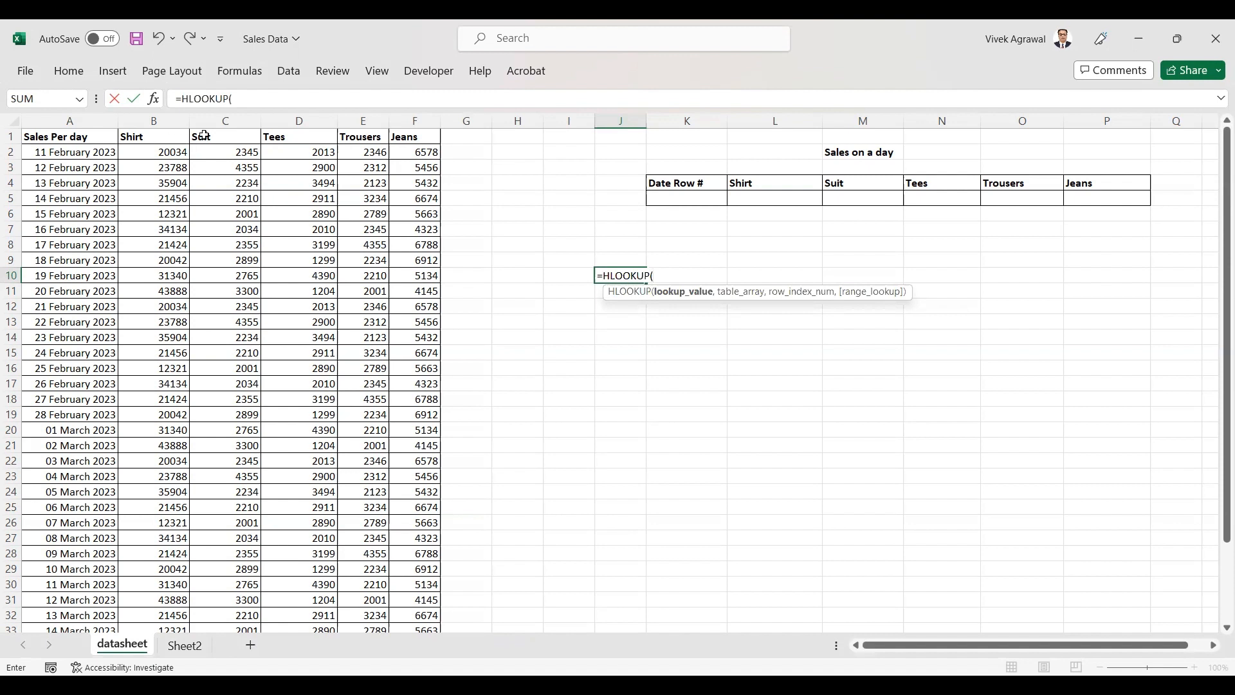
left_click(151, 137)
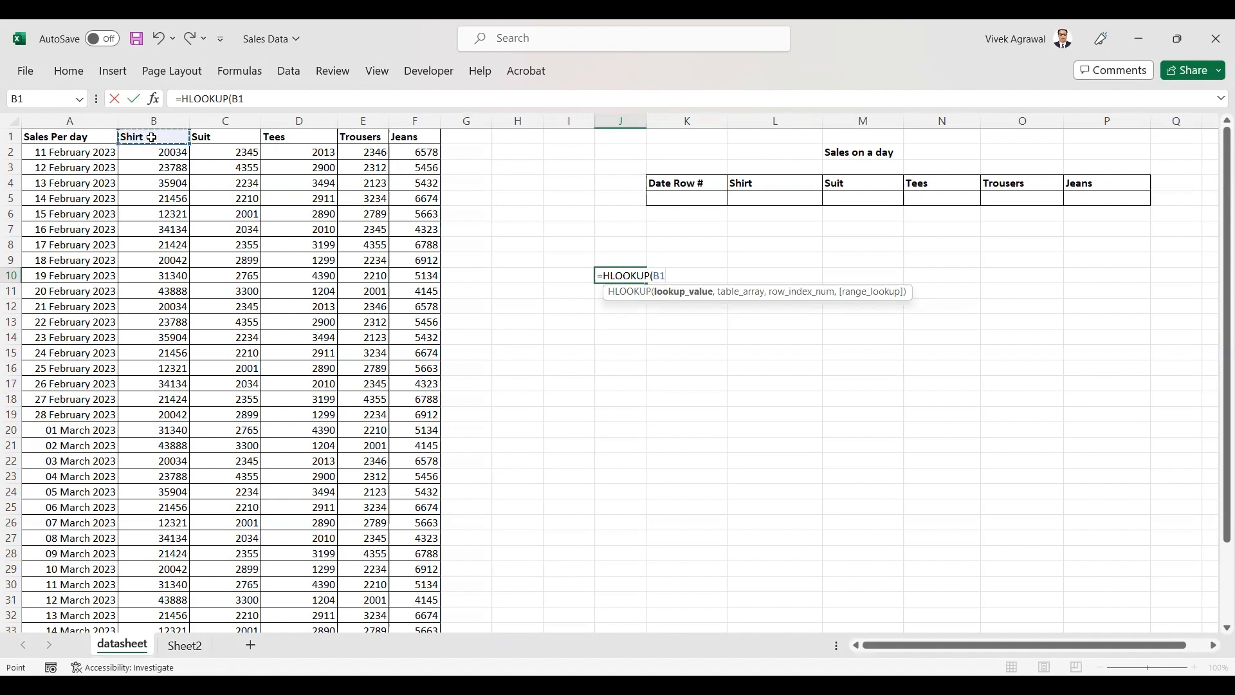
type(",")
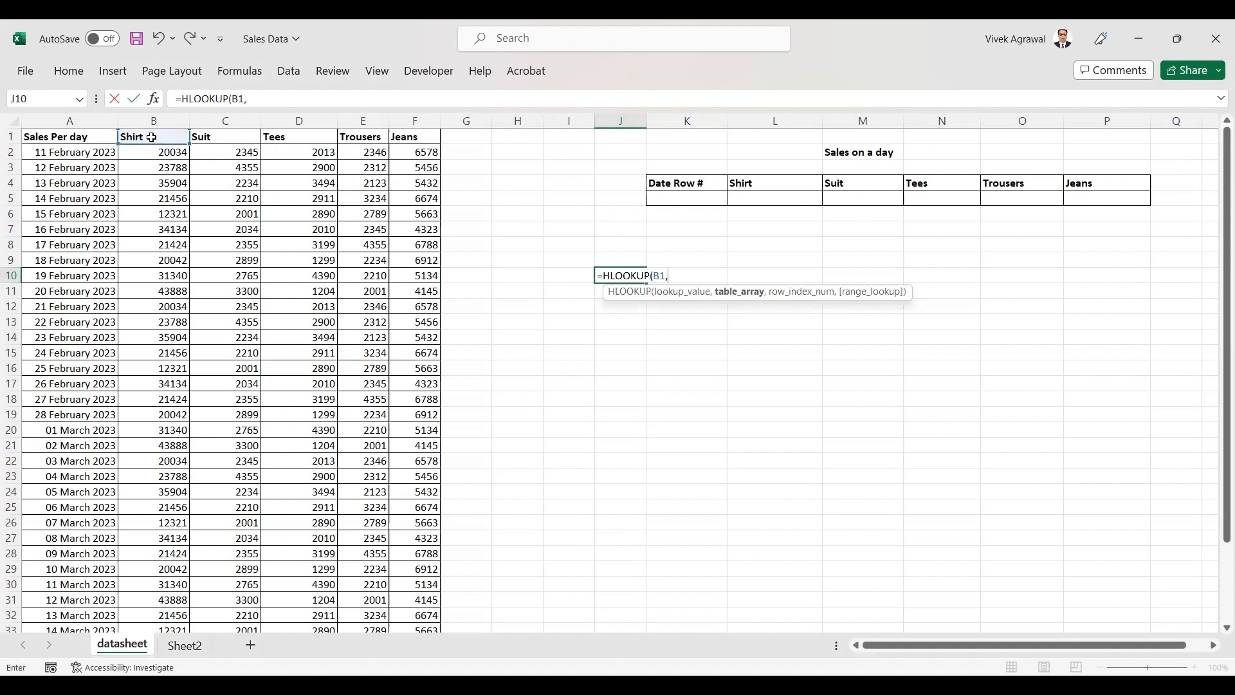
left_click(47, 137)
left_click_drag(384, 274, 427, 597)
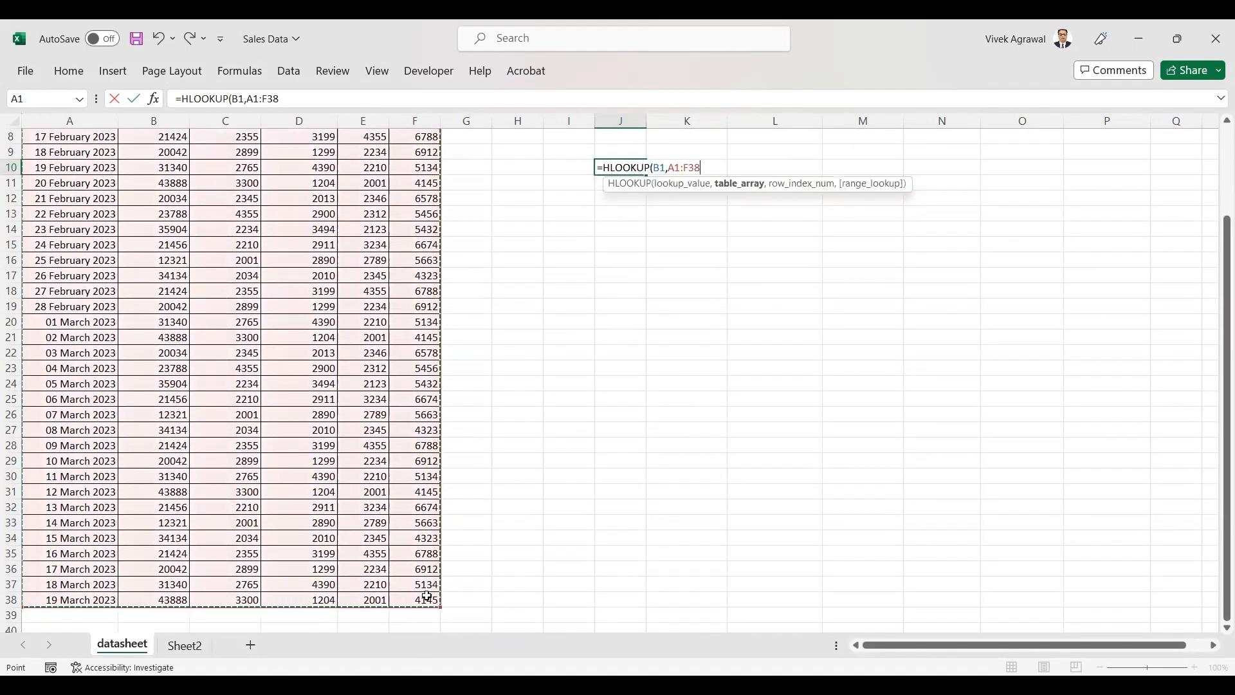
type(",20")
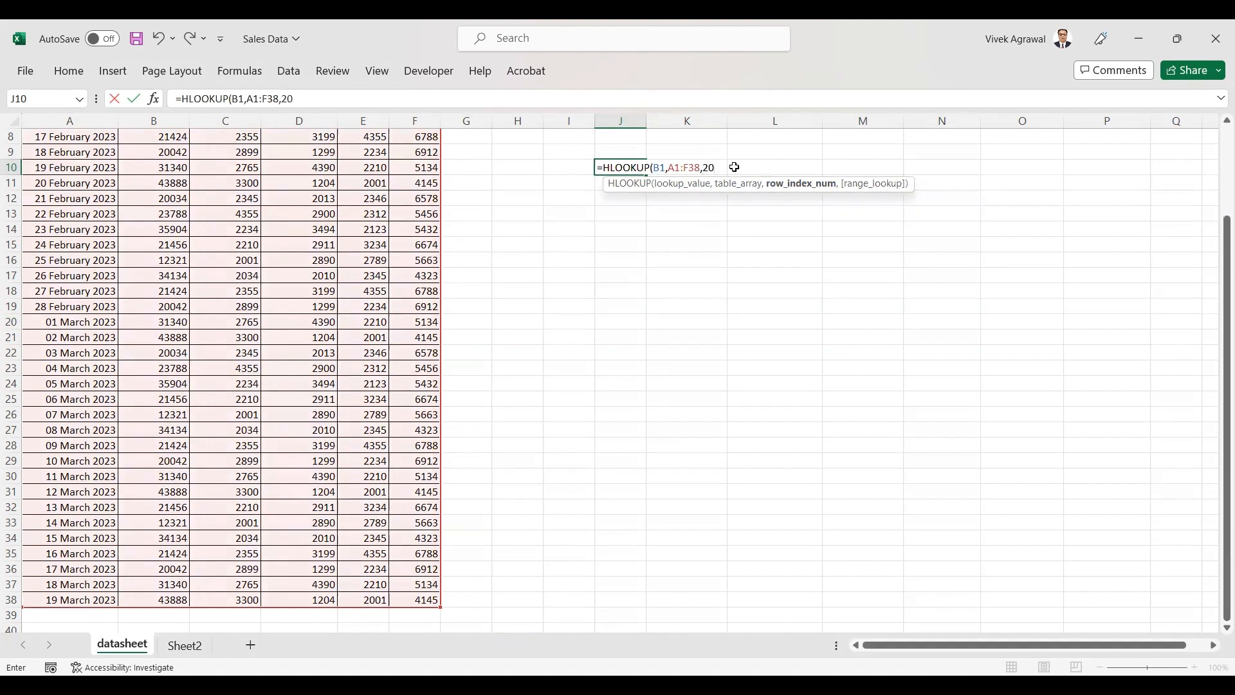
type(",")
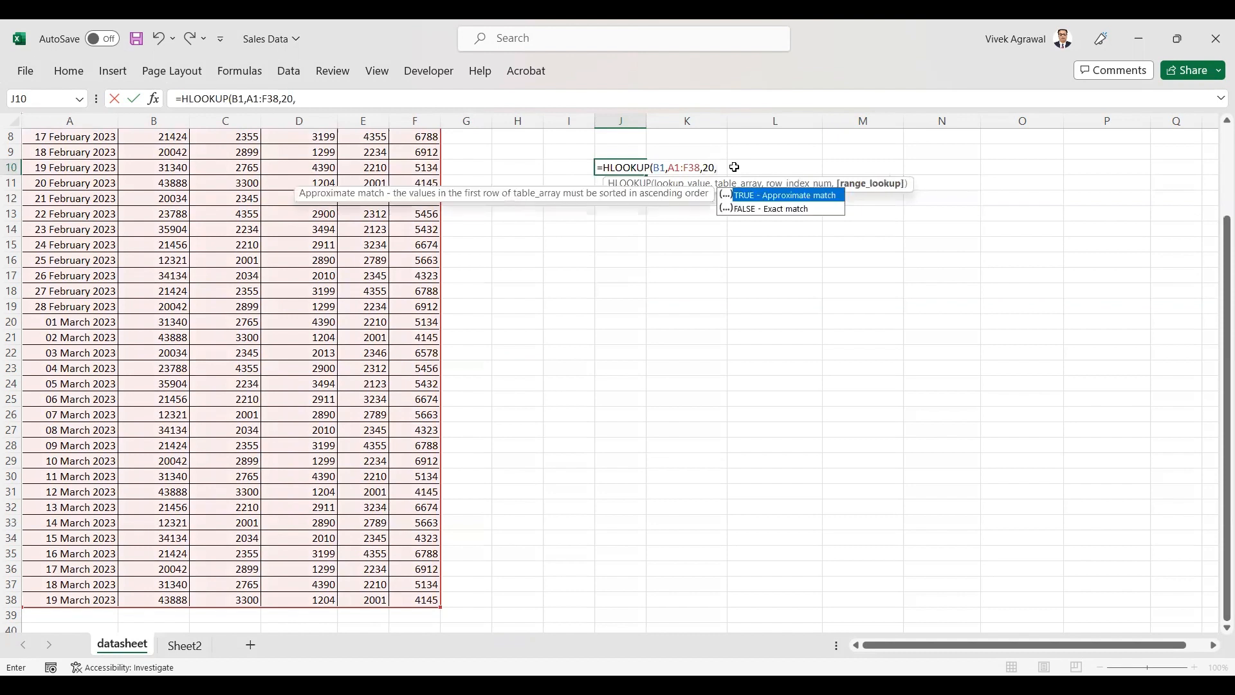
key("Down")
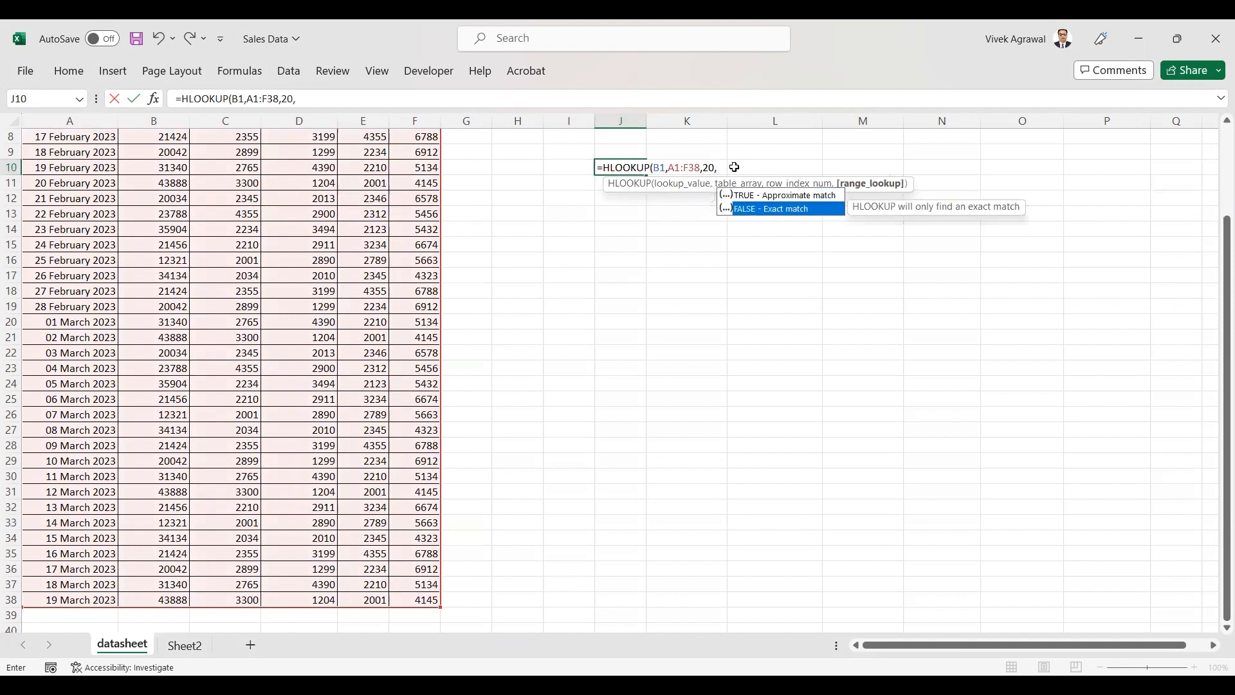
key("Return")
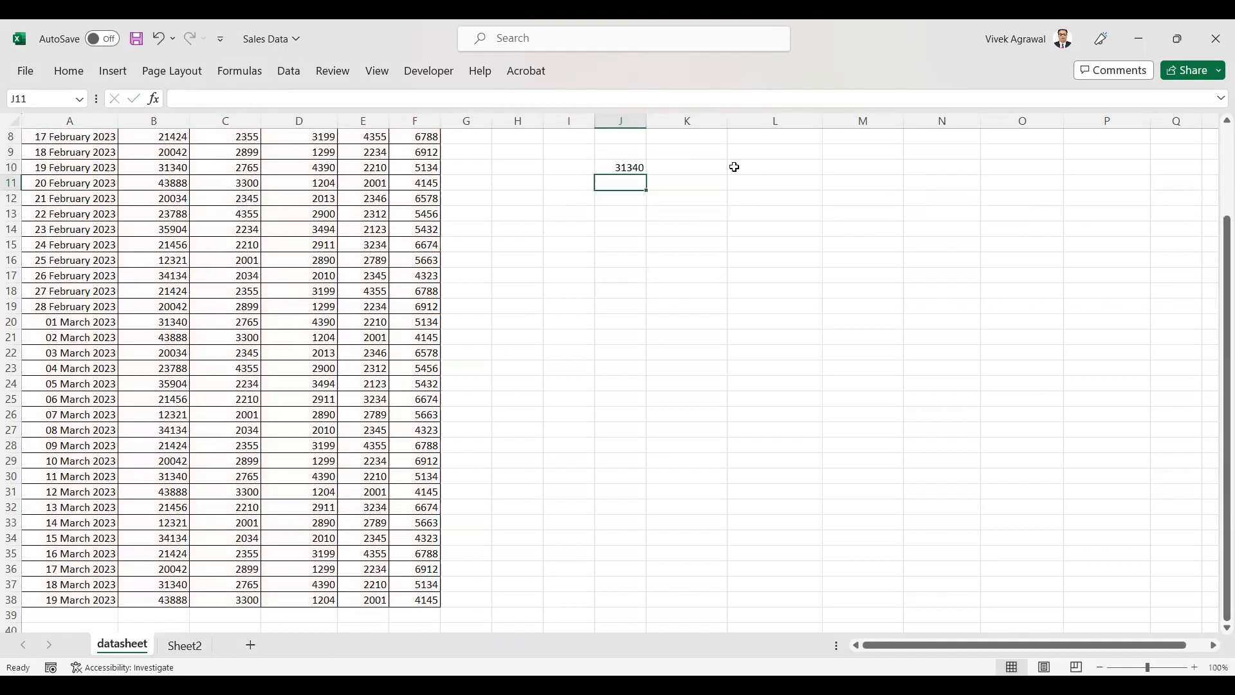
Compare the J10 result with the Shirt value in row 20 of the data.
left_click(630, 168)
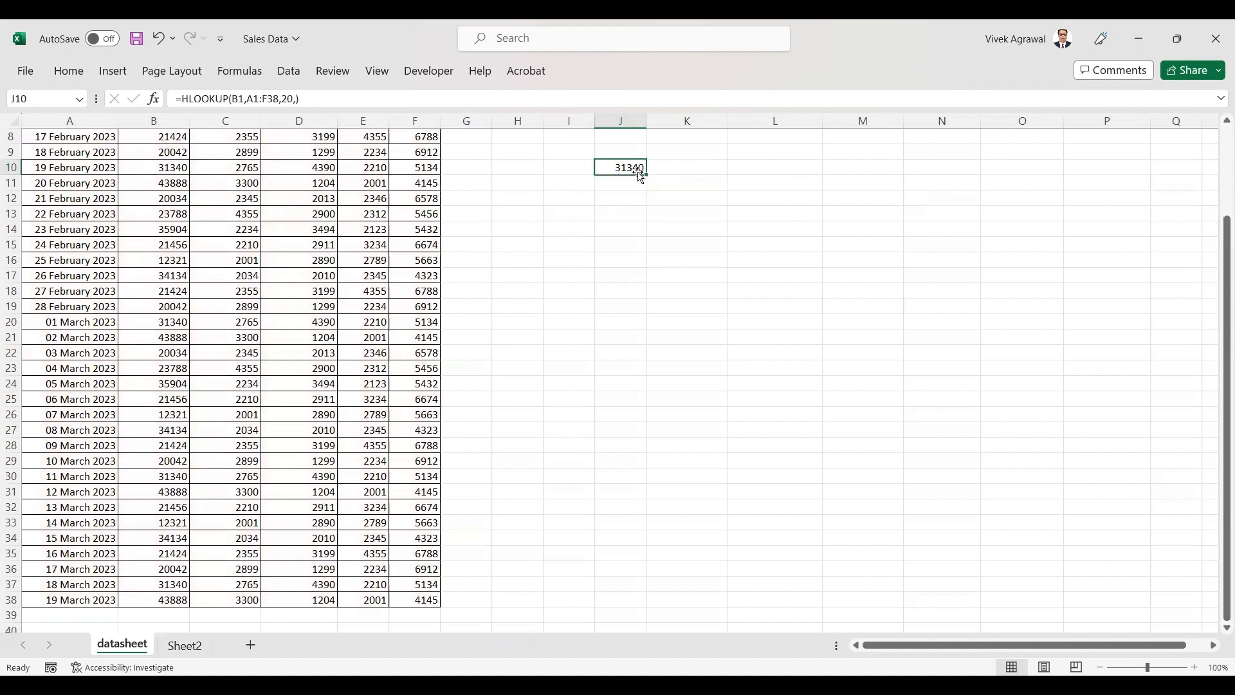
left_click(155, 325)
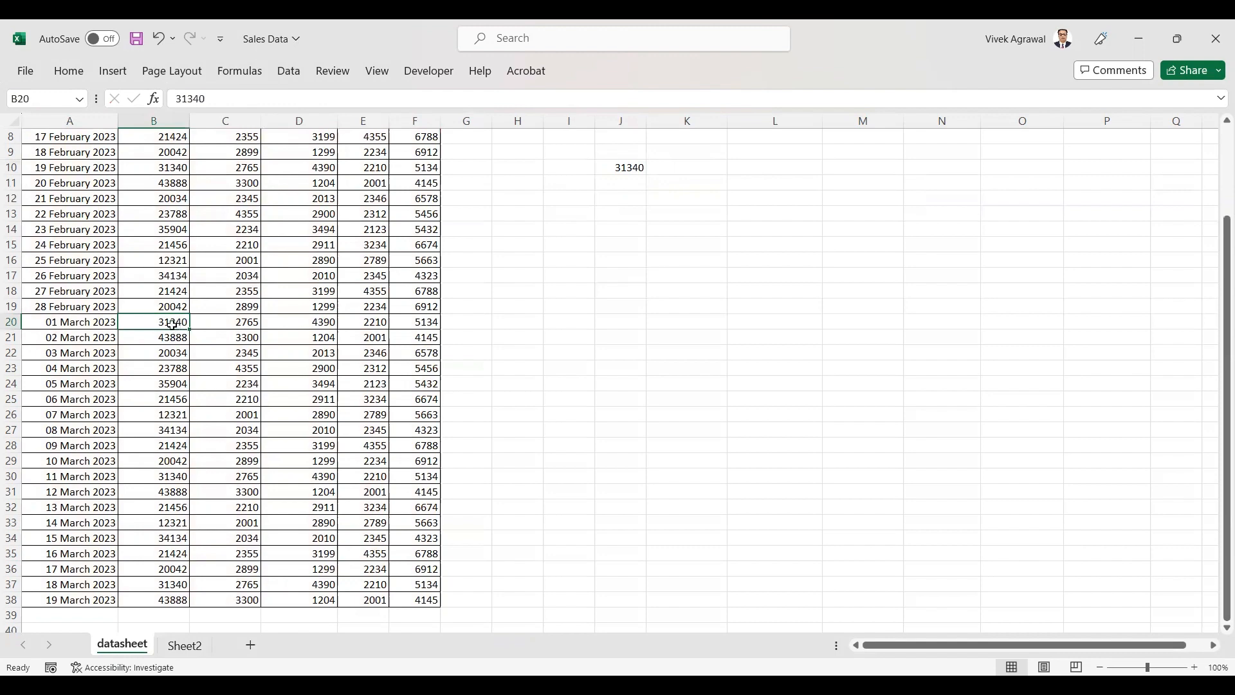
scroll(618, 306, "up", 3)
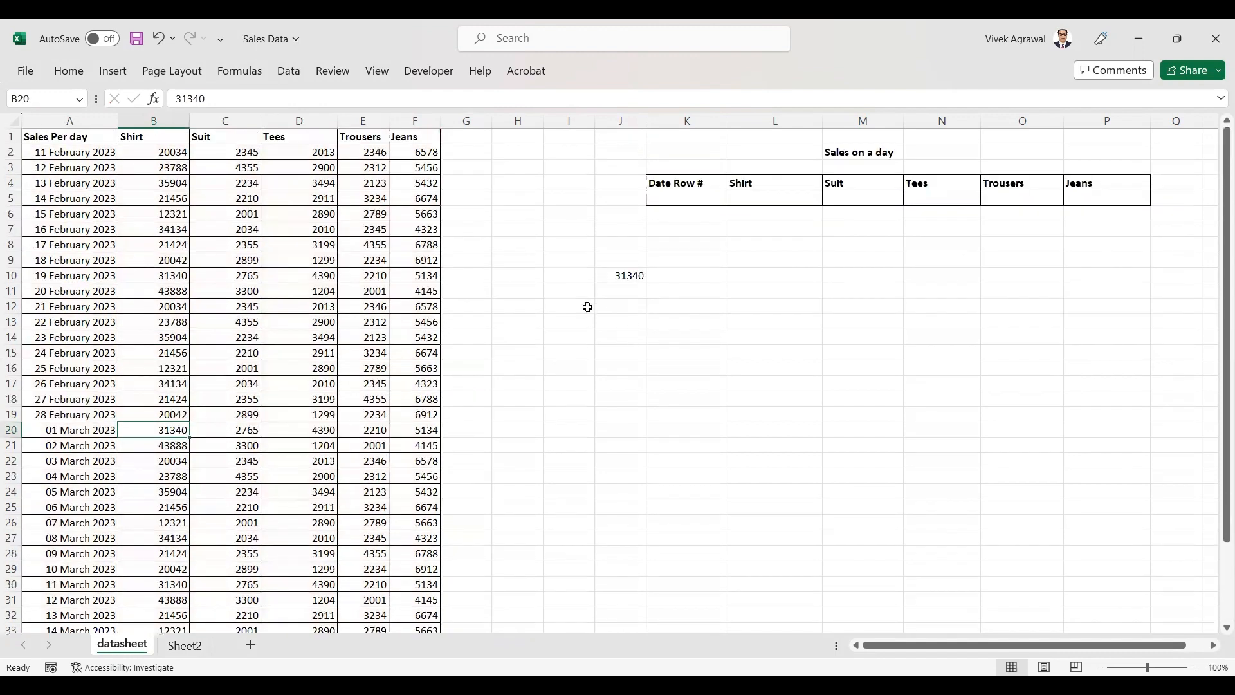
Delete the trial formula from J10.
left_click(637, 276)
key("Delete")
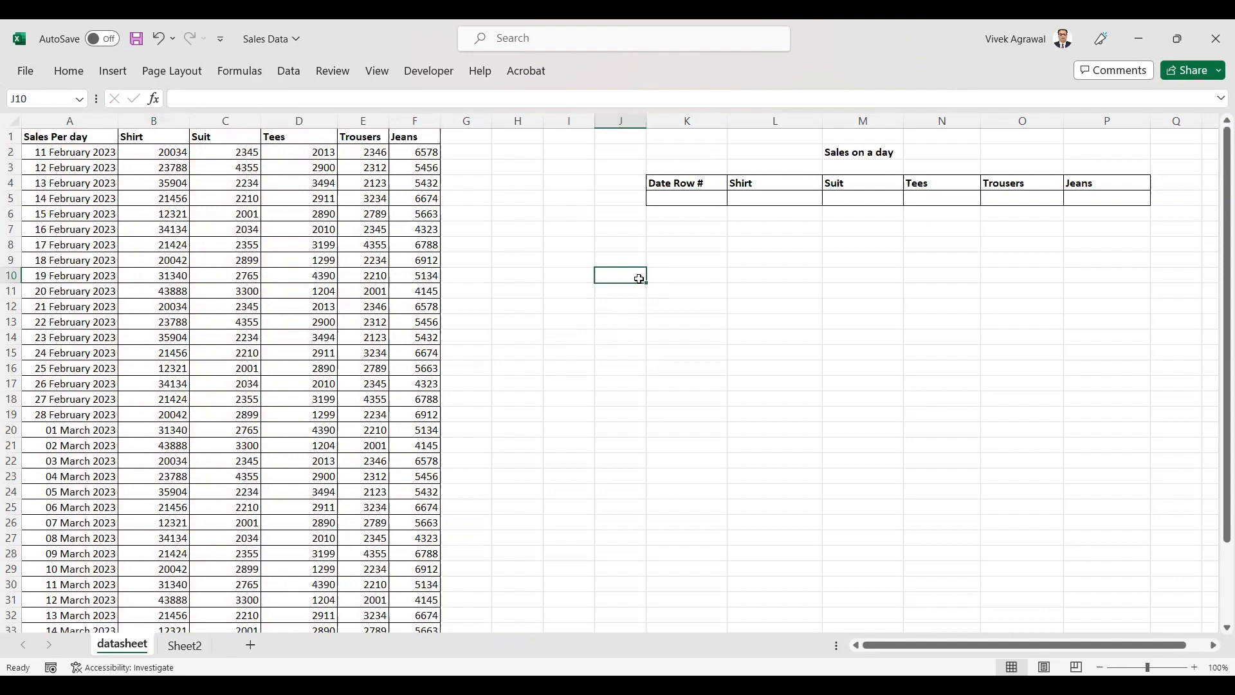
left_click(660, 285)
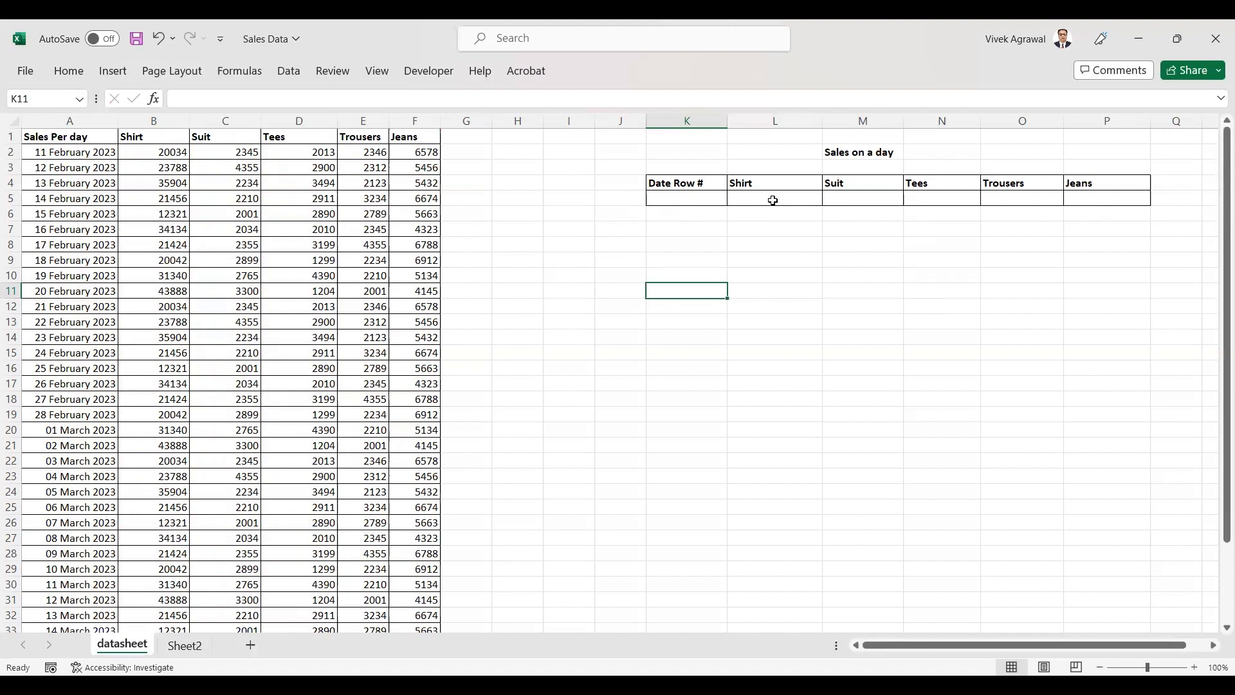
Enter 10 as the date row number under Date Row # in K5.
left_click(661, 202)
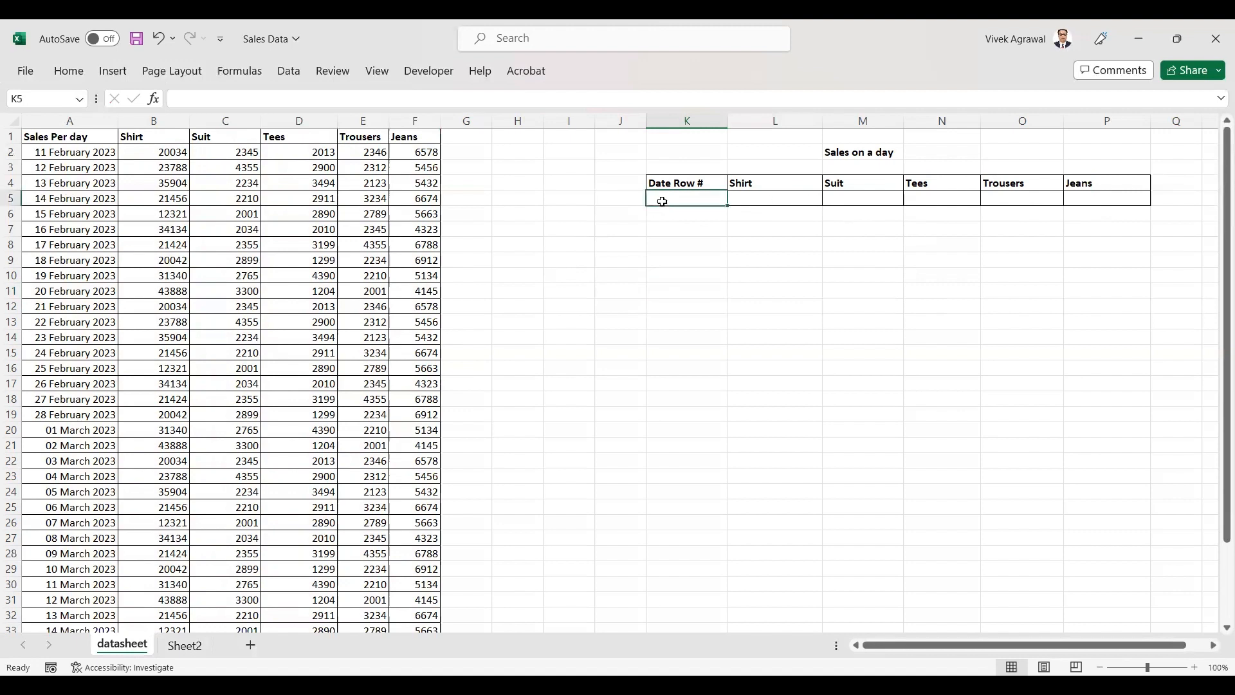
type("10")
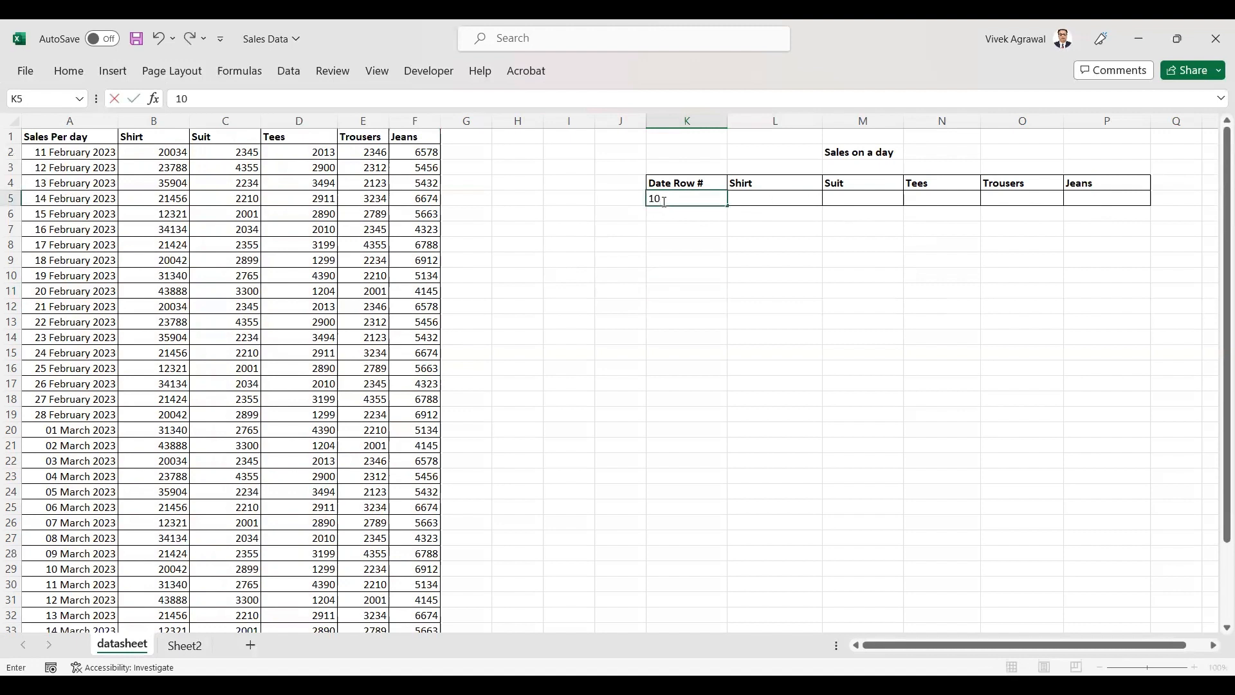
left_click(727, 294)
In L5 under Shirt, enter =HLOOKUP(L4,A1:F38,K5,FALSE) to look up that row's sales with exact match.
left_click(778, 197)
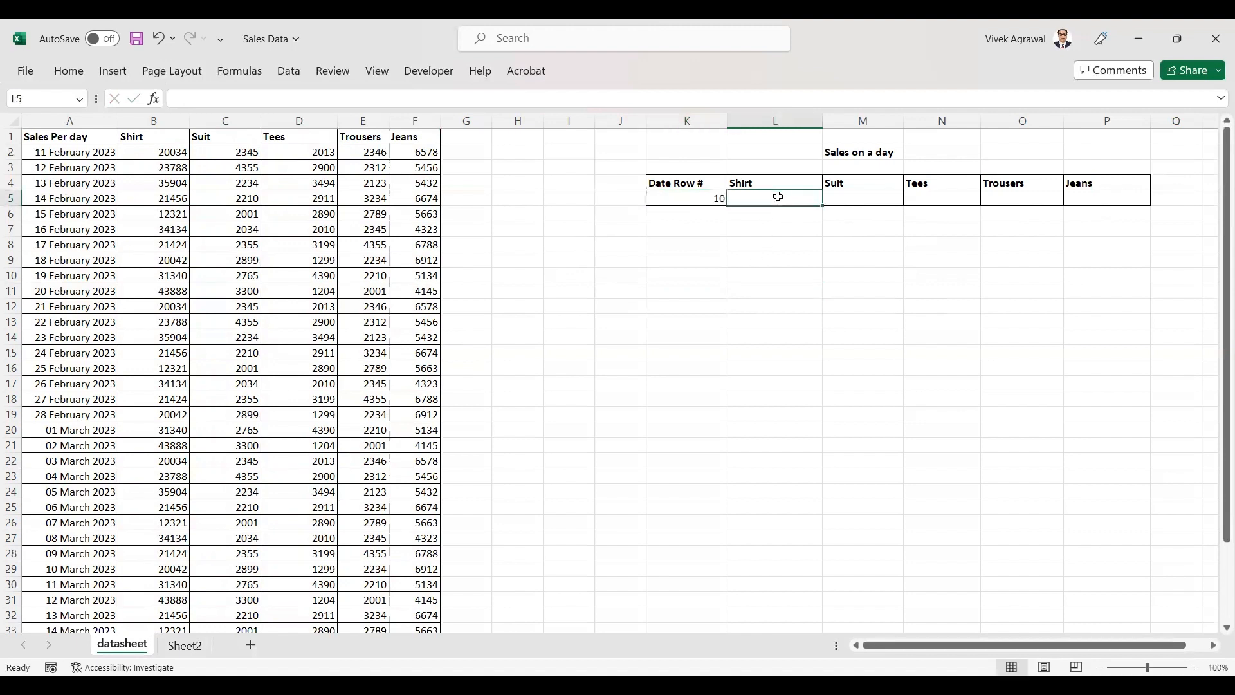
type("=")
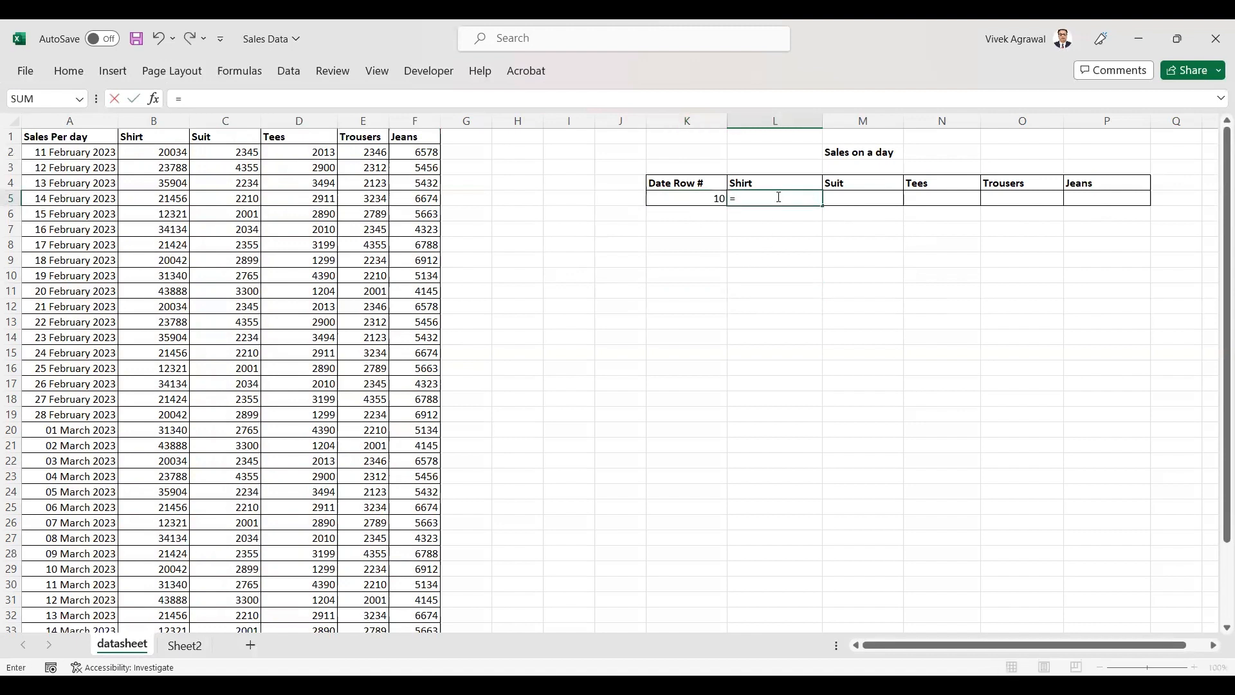
type("hl")
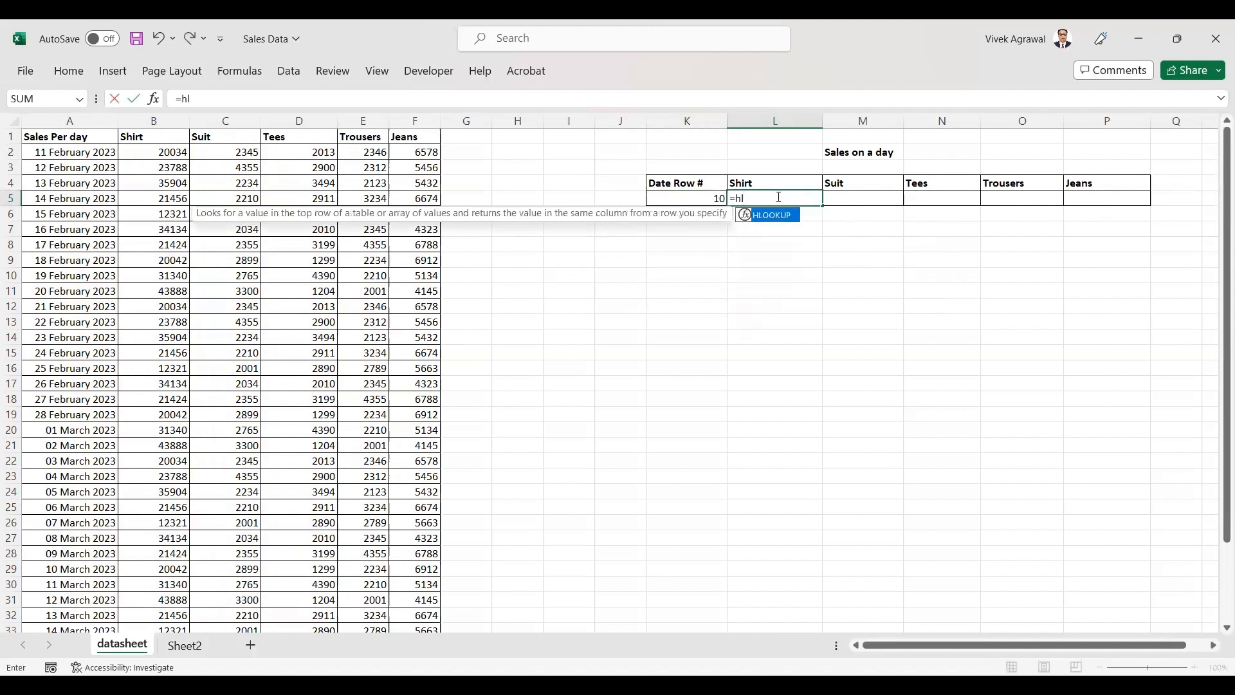
key("Tab")
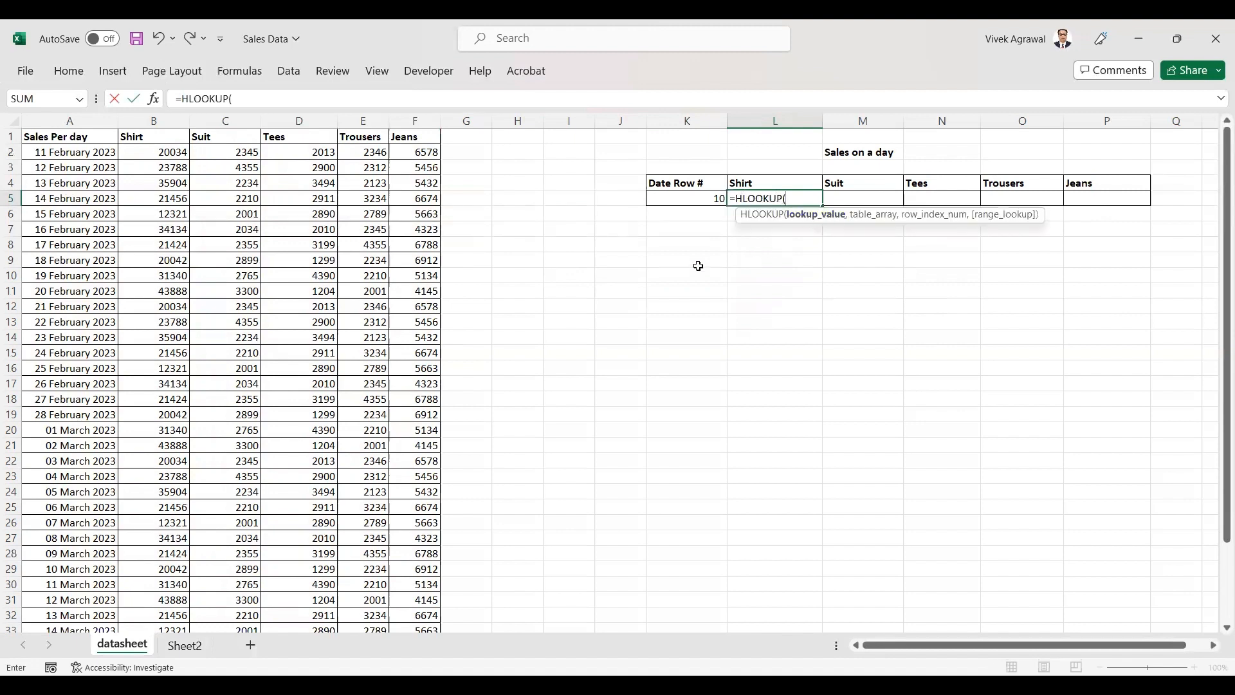
left_click(741, 184)
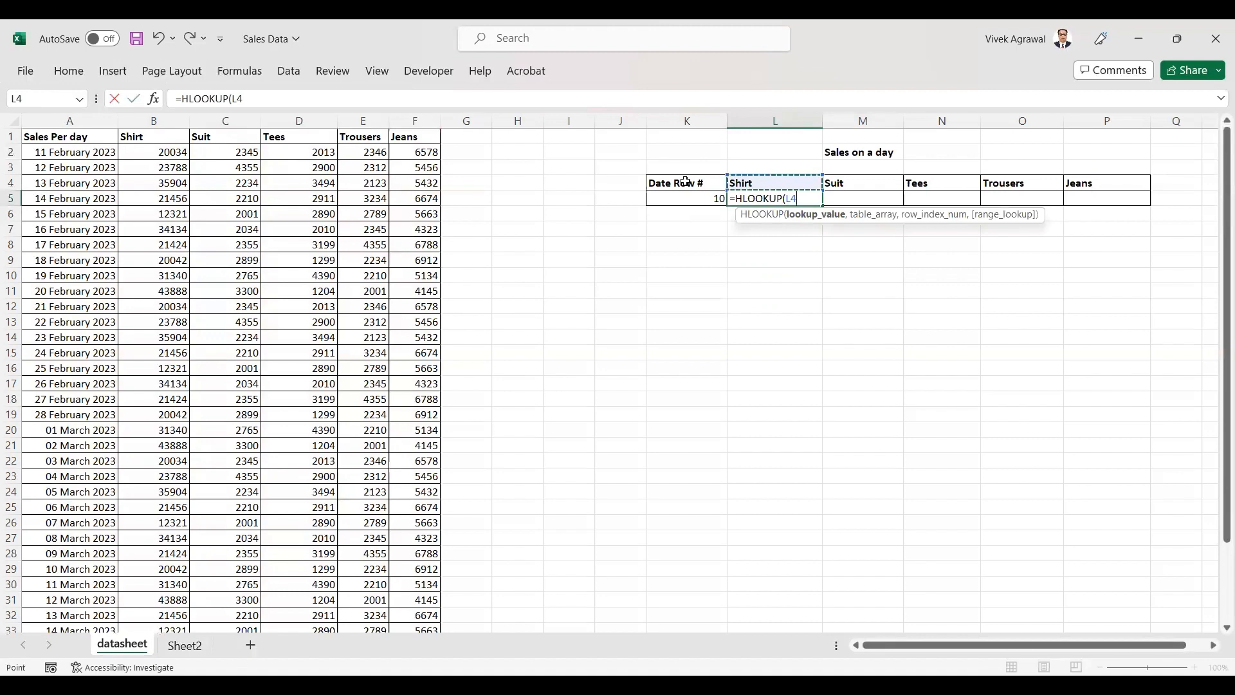
type(",")
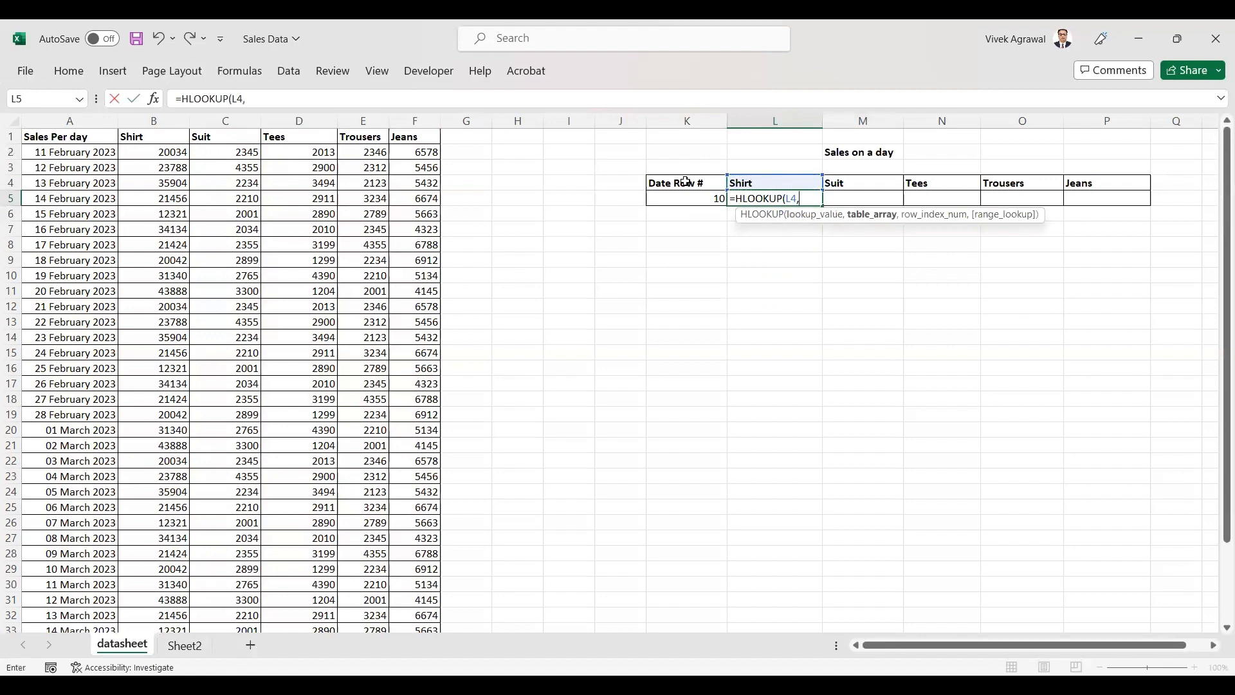
left_click(54, 140)
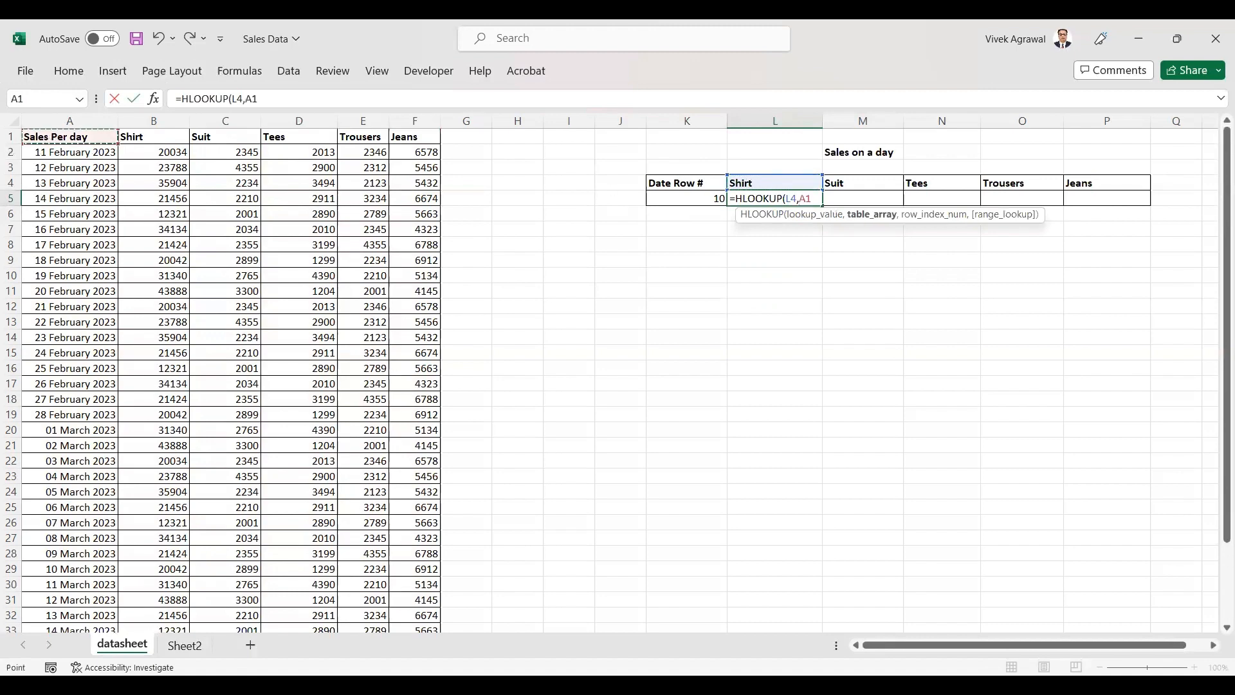
left_click_drag(54, 140, 430, 608)
type(",")
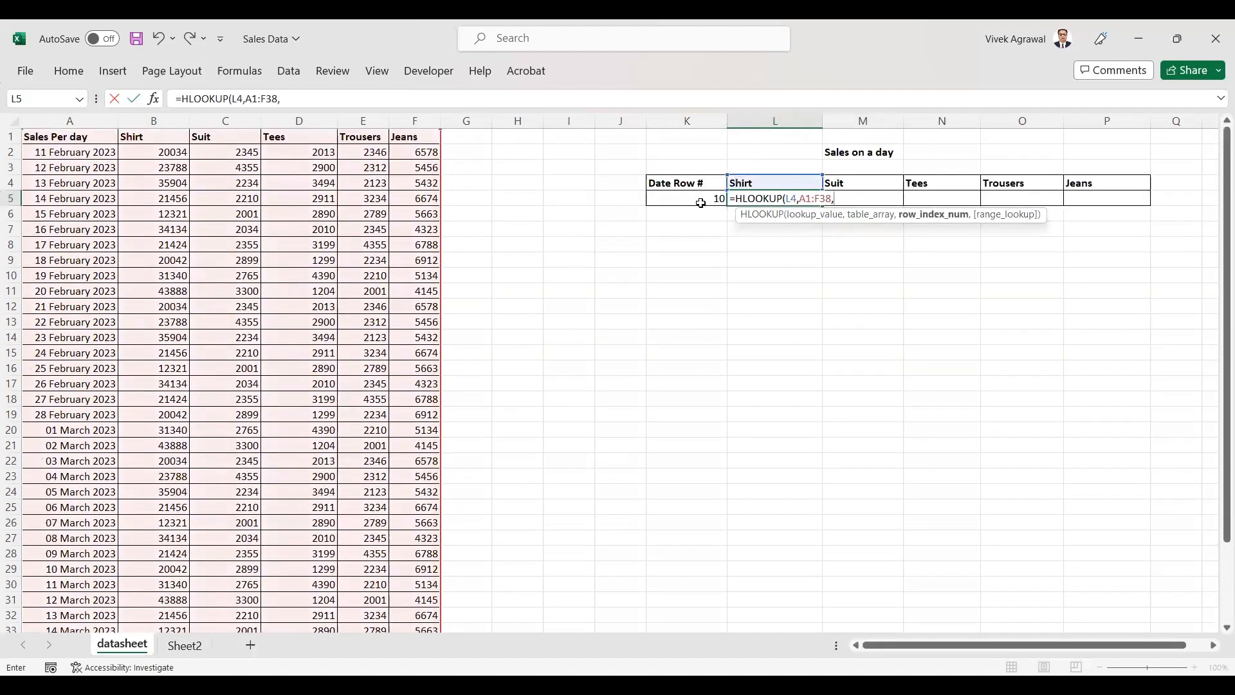
left_click(698, 201)
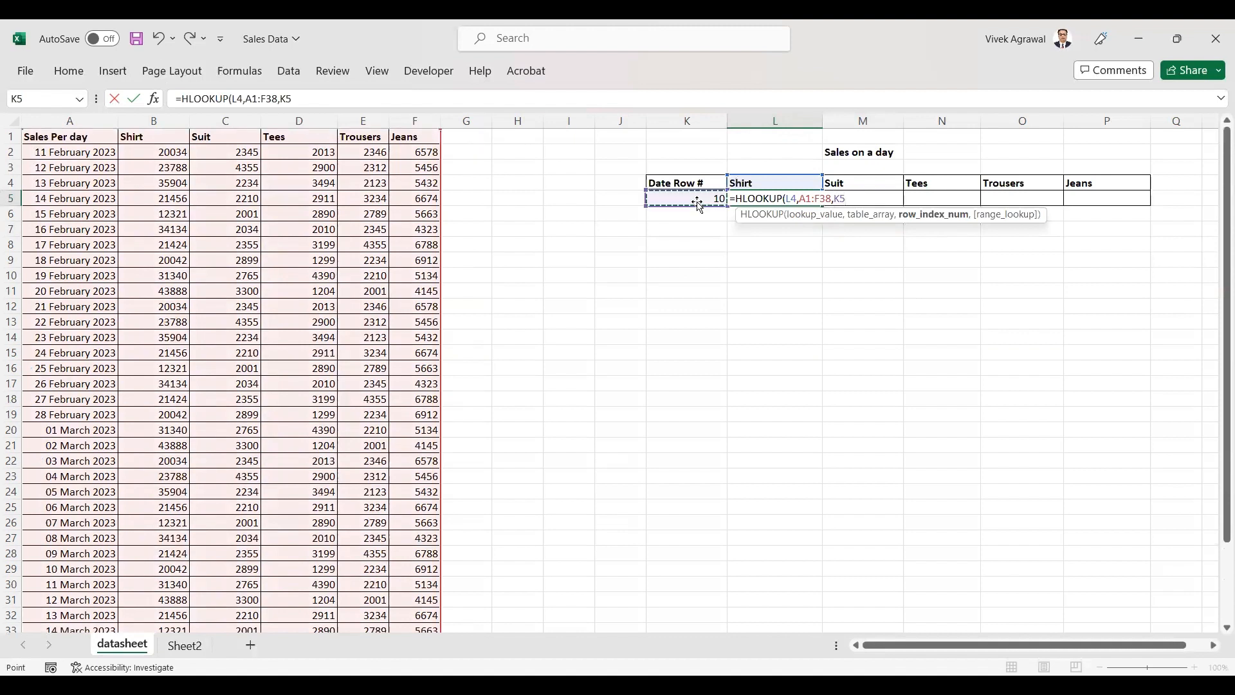
type(",")
key("Down")
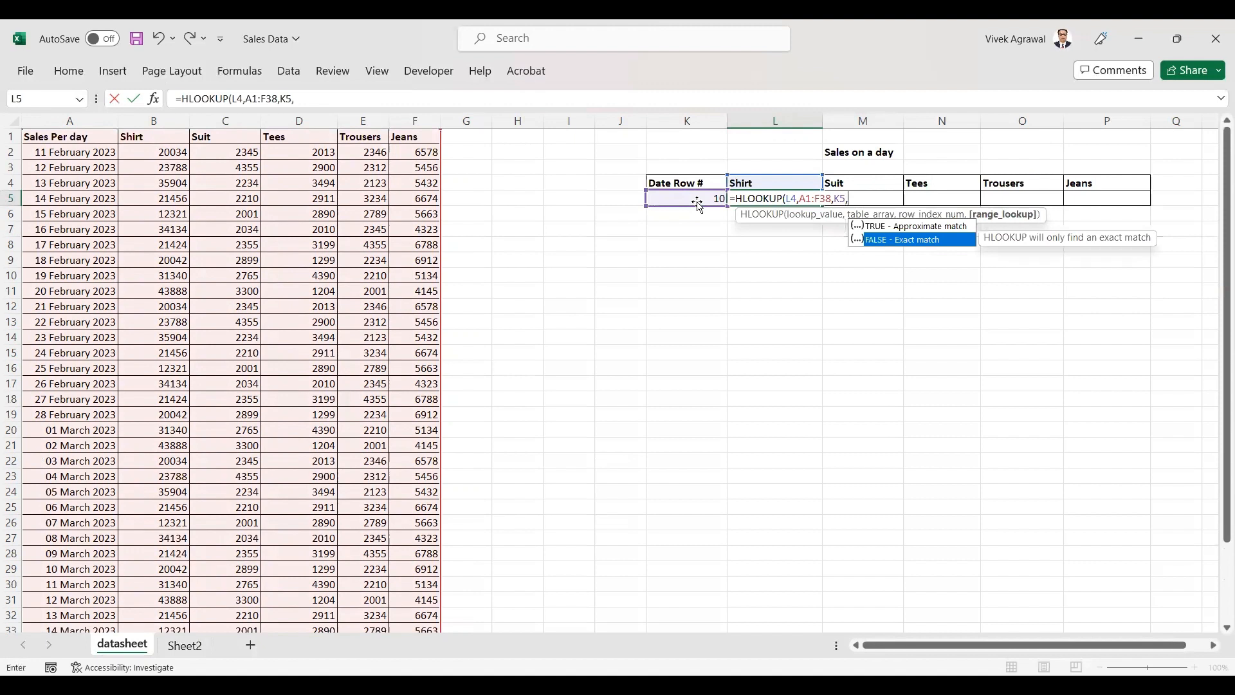
key("Return")
Copy the Shirt lookup formula across the row to the Suit, Tees, Trousers and Jeans columns.
left_click(697, 198)
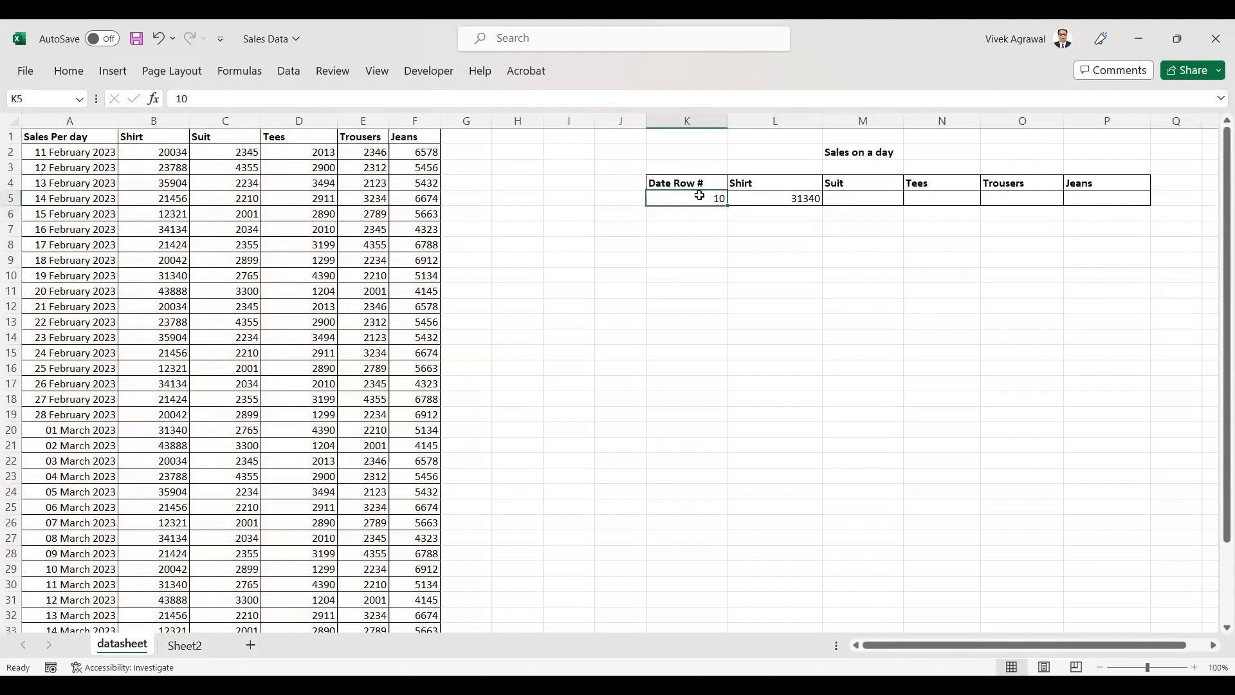
left_click(770, 200)
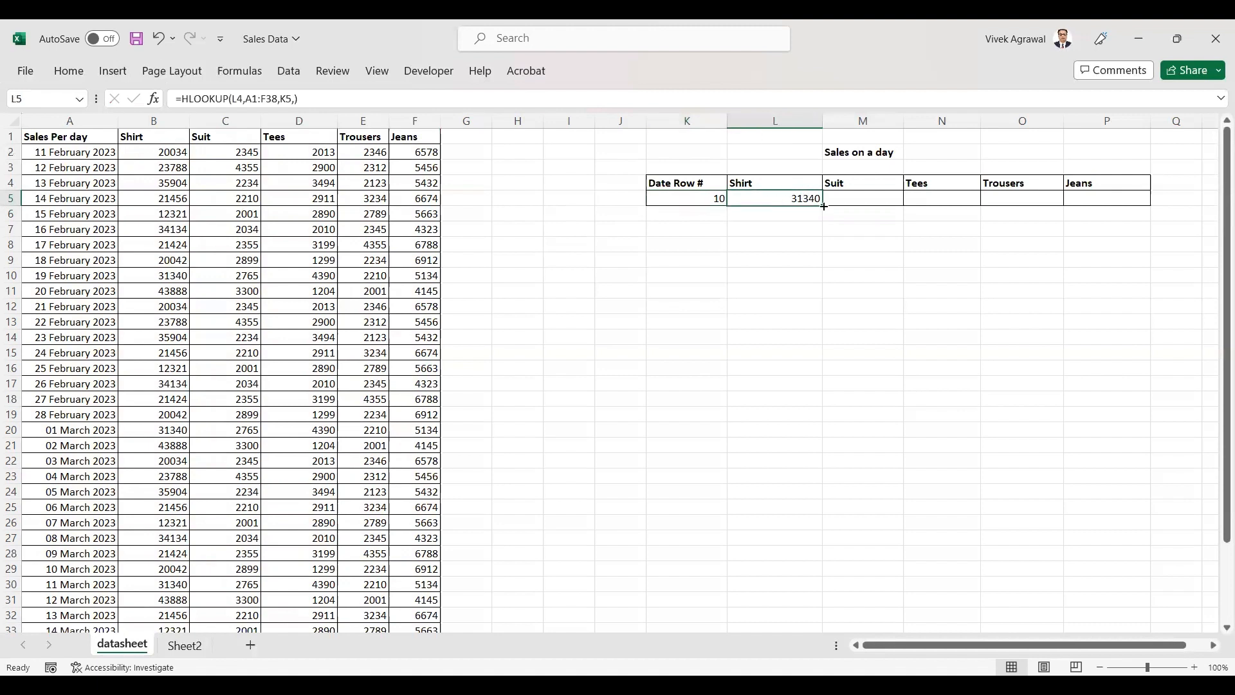
left_click_drag(830, 206, 1125, 206)
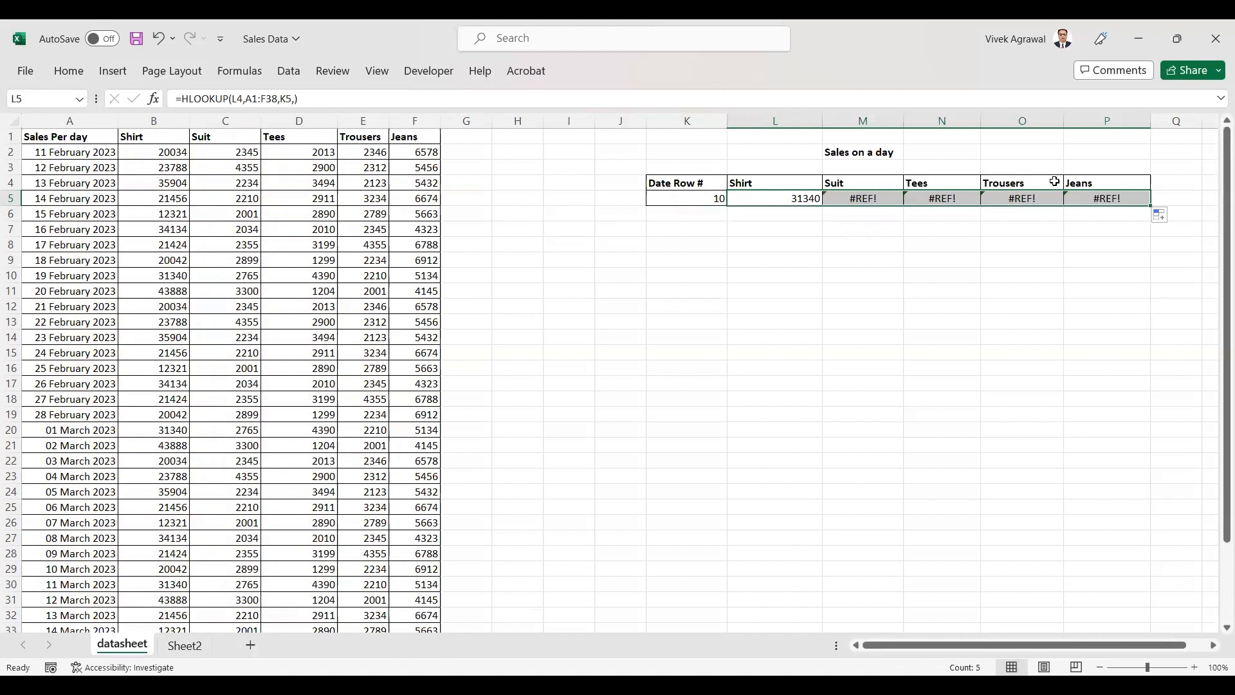
Examine the product header cells and the copied lookup results in the table.
left_click(964, 354)
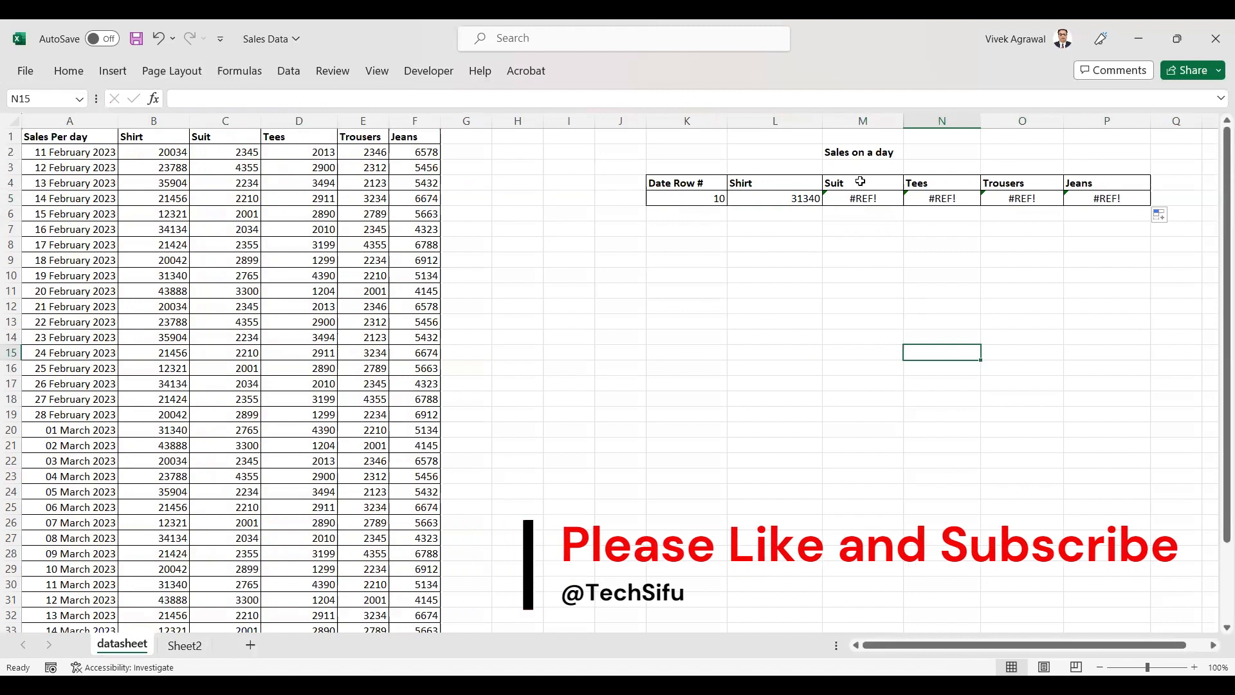
left_click(839, 184)
left_click(937, 183)
left_click(1009, 184)
left_click(1097, 182)
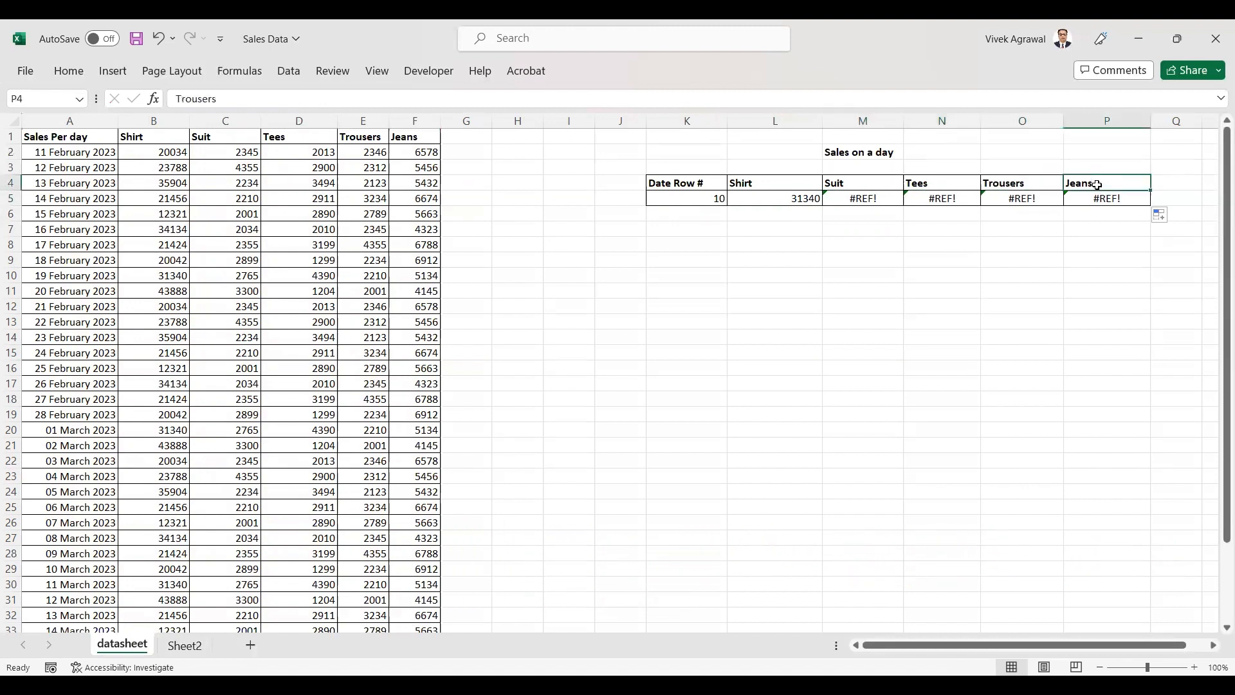
left_click(928, 301)
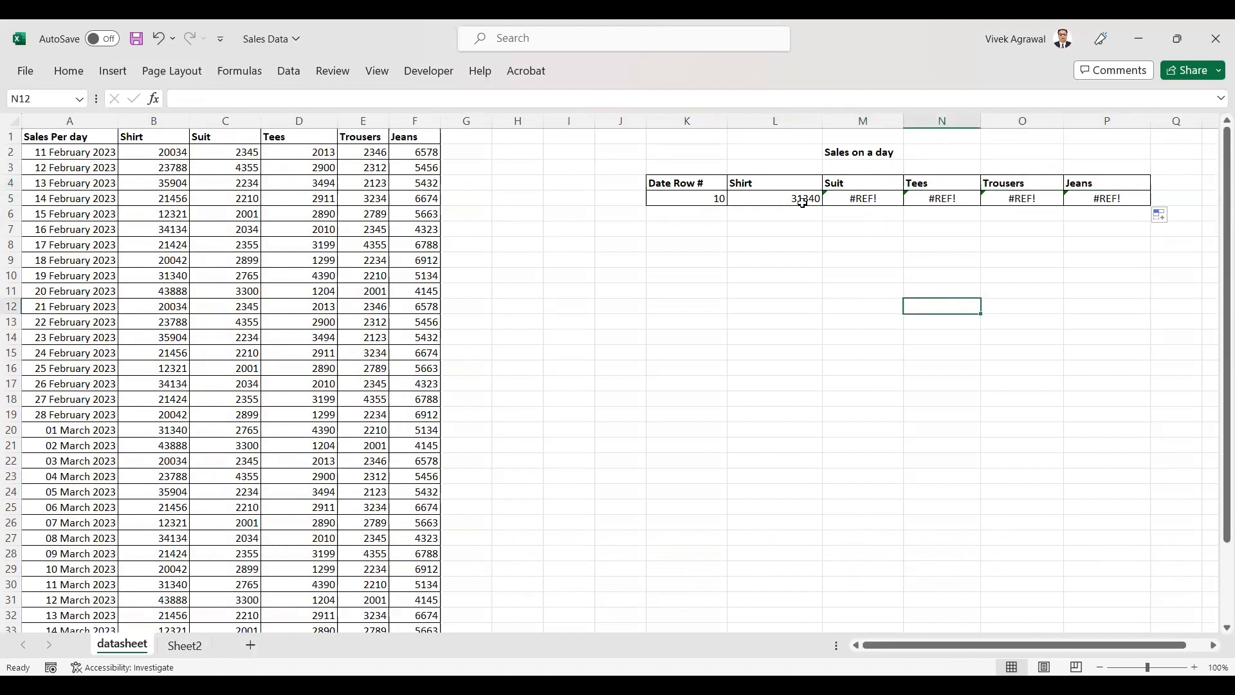
Inspect the copied Suit formula in M5 and its shifted range and row references.
left_click(879, 201)
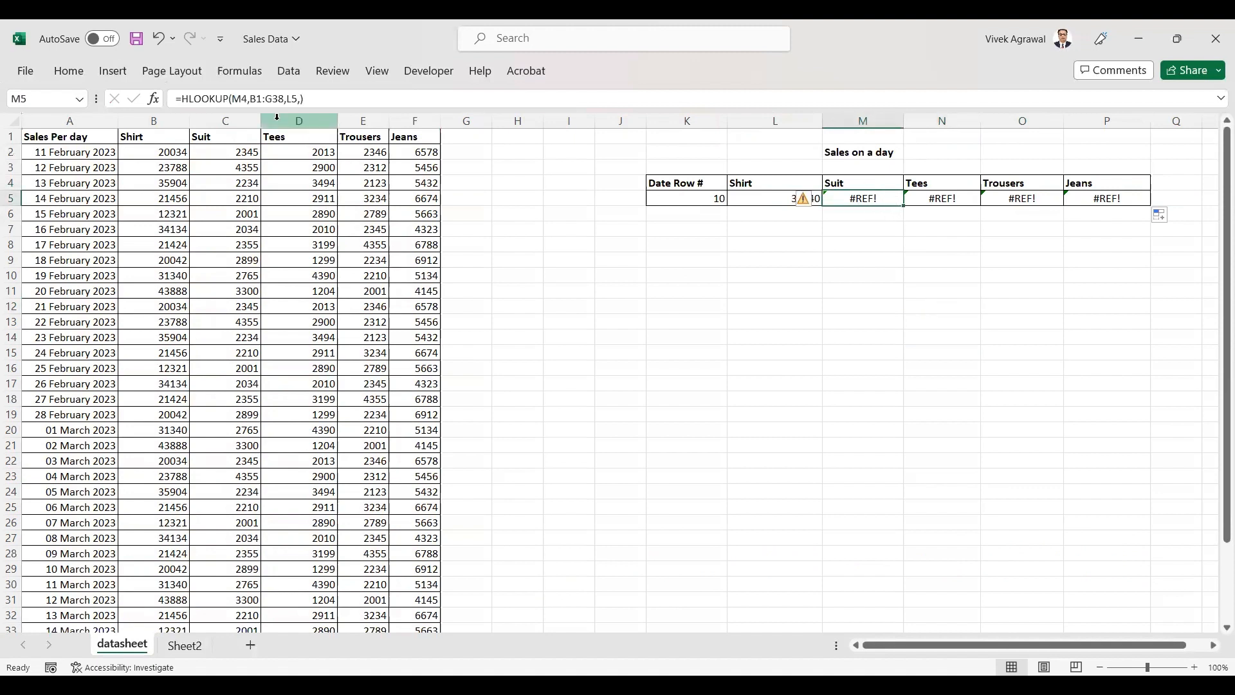
left_click(243, 99)
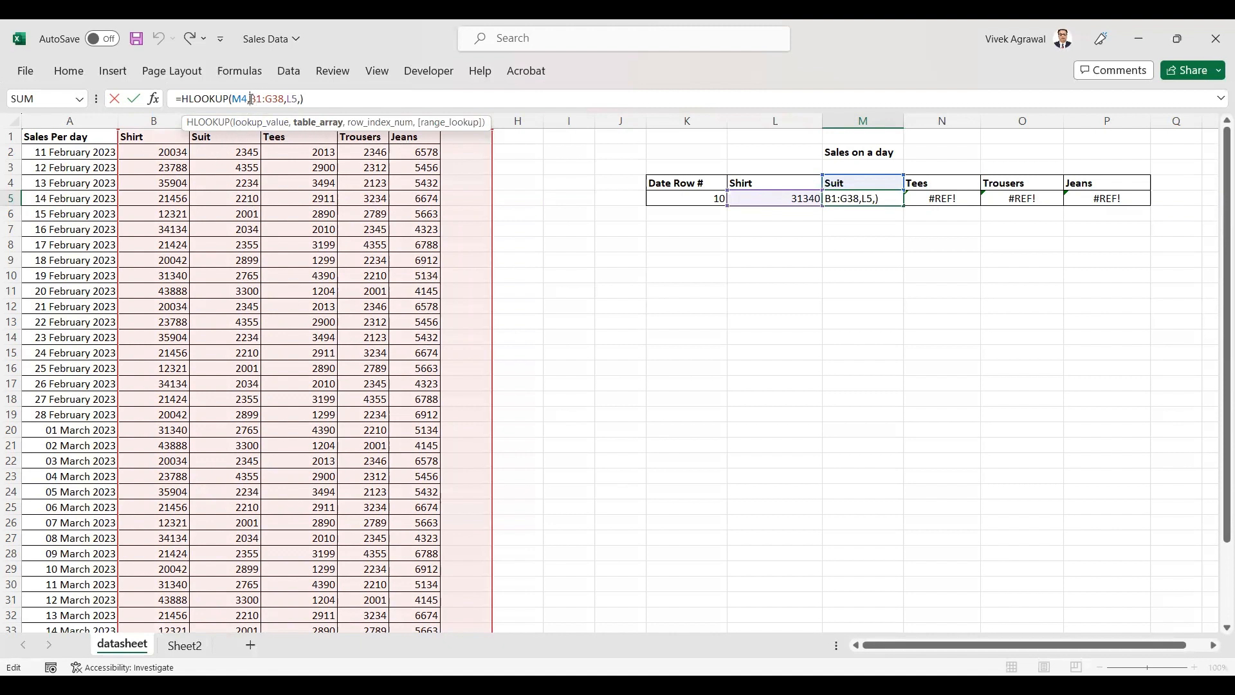
left_click(292, 99)
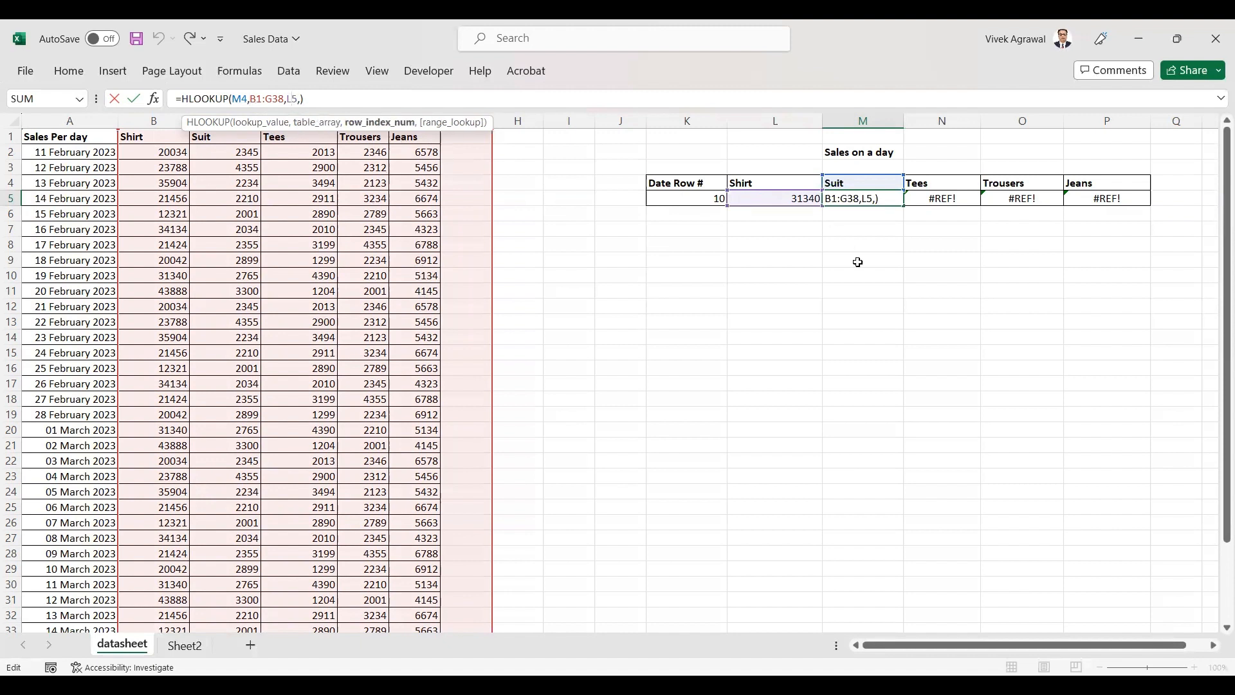
left_click(859, 200)
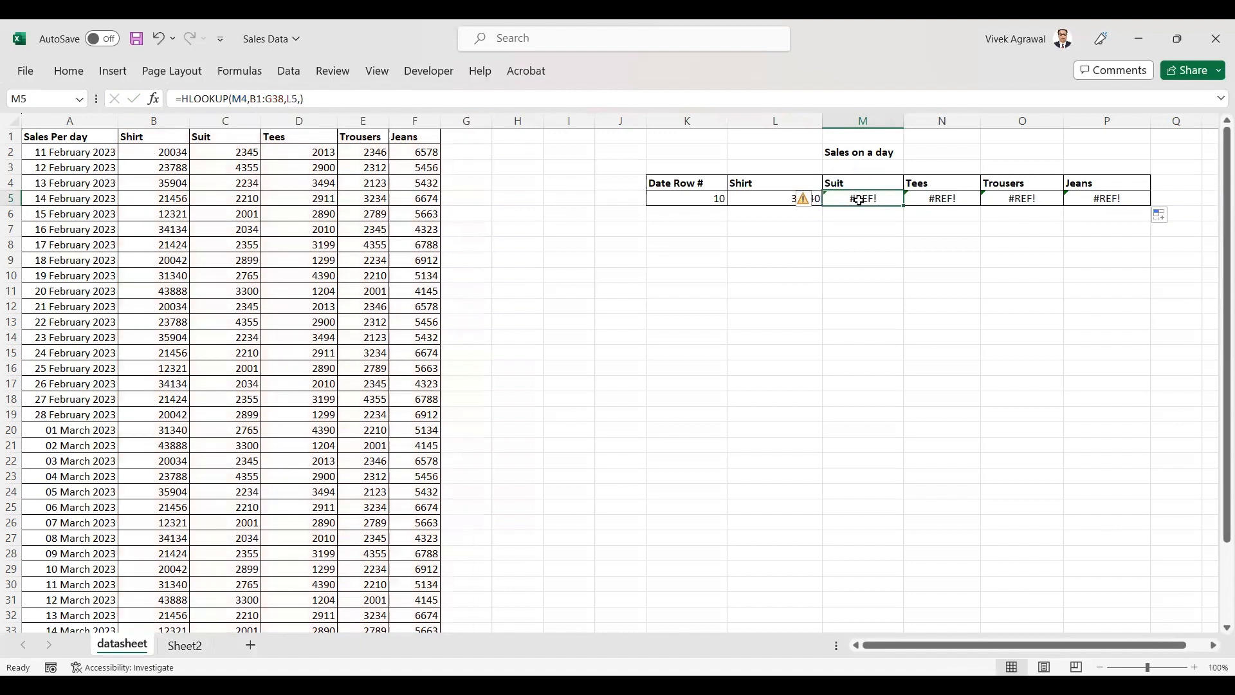
left_click(289, 95)
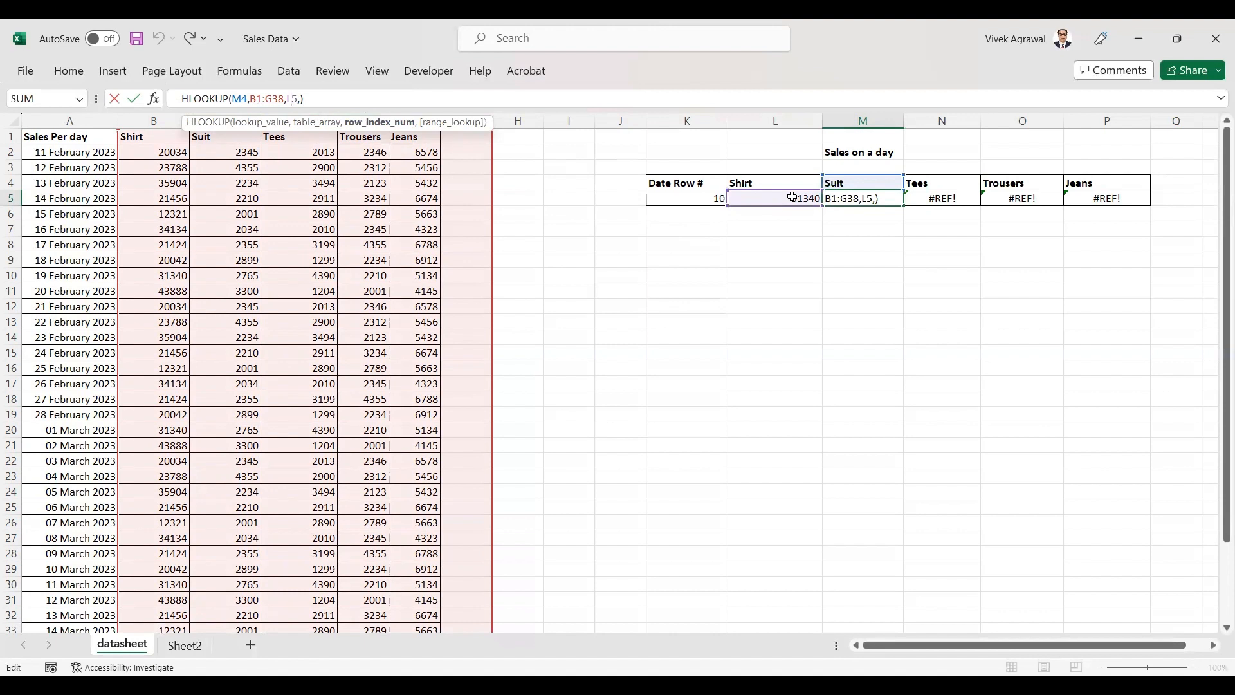
key("Escape")
In L5, make the lookup range $A$1:$F$38 and the row number reference $K$5 absolute in the HLOOKUP formula.
left_click(776, 210)
left_click(772, 199)
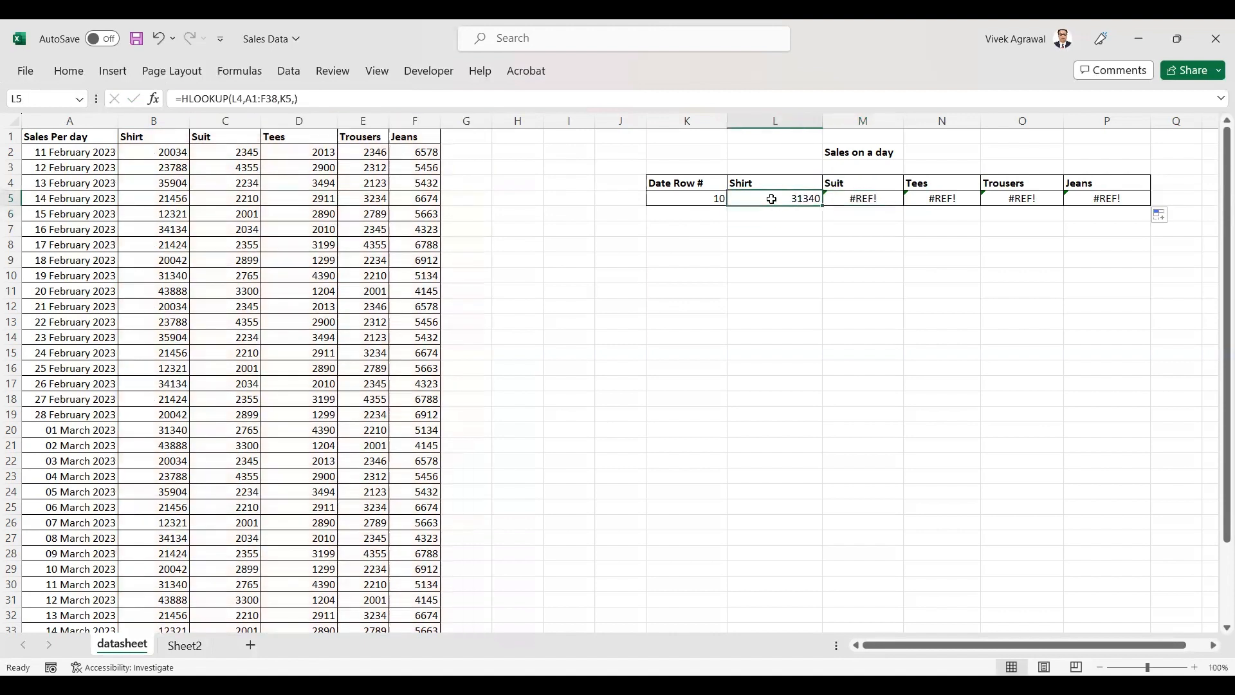
left_click(249, 101)
type("$")
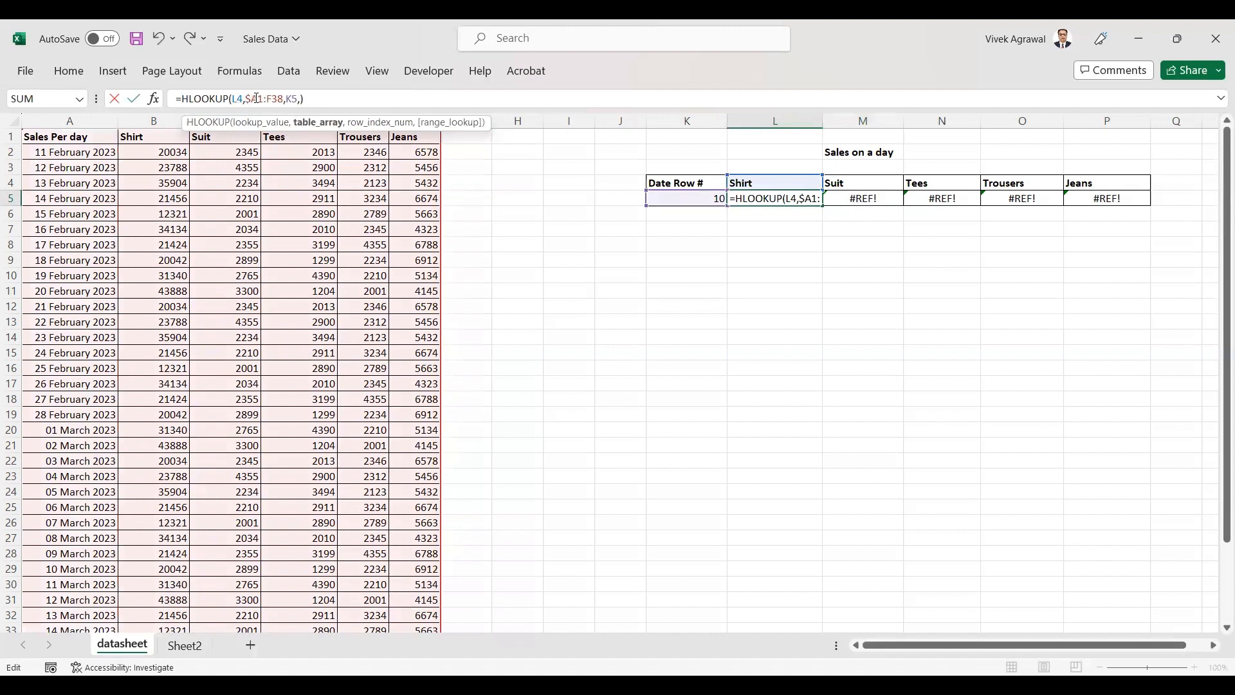
key("Right")
type("$")
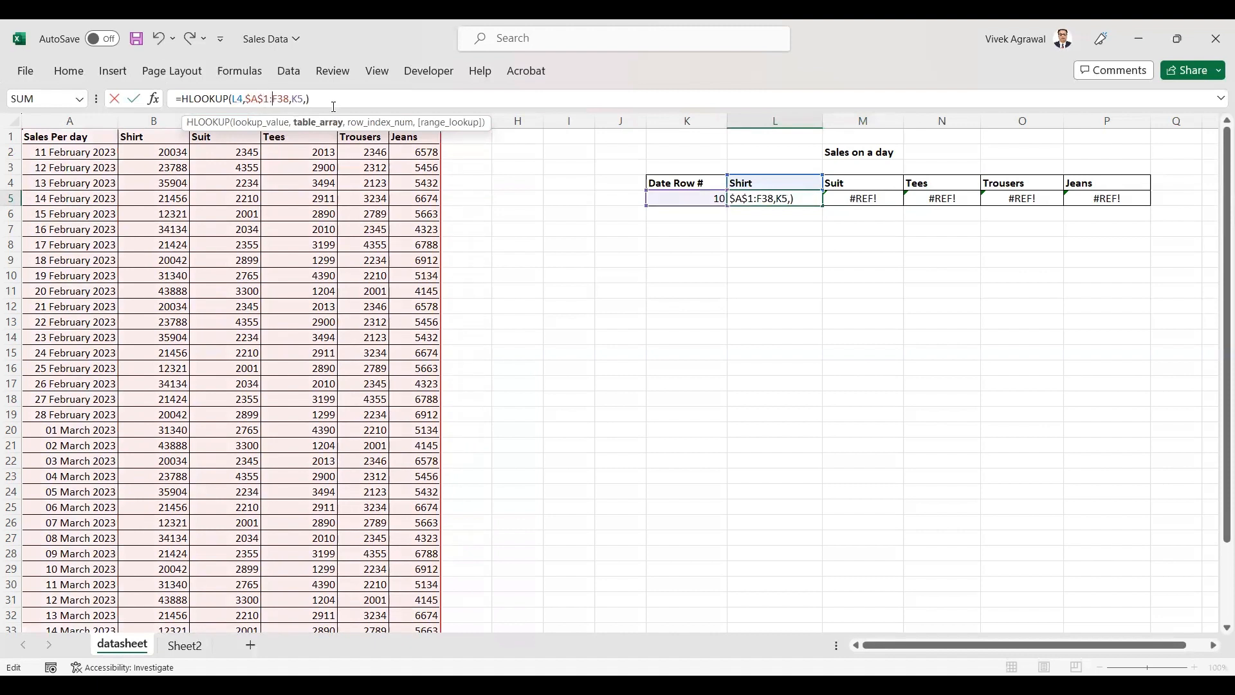
key("Right")
key("Right")
type("$")
key("Right")
type("$")
key("Right")
key("Right")
key("Right")
type("$")
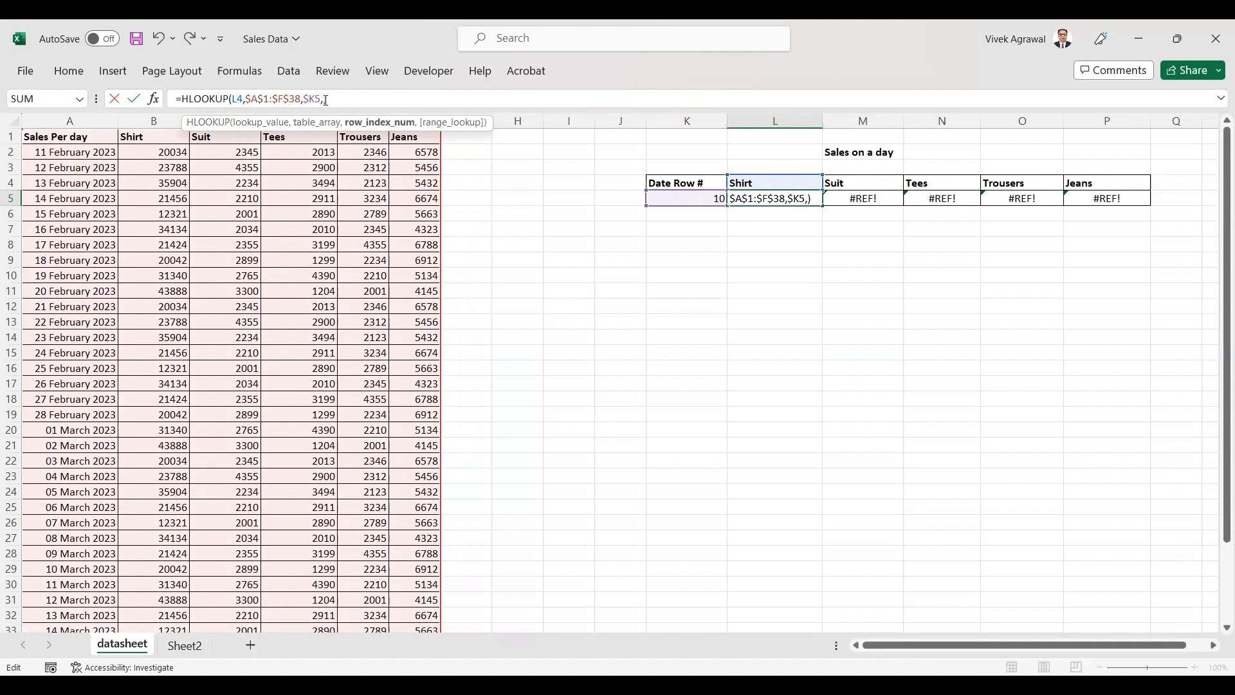
key("Right")
type("$")
key("Return")
Copy the corrected L5 formula across to the Jeans column and select data row 10 to compare the results.
left_click(812, 197)
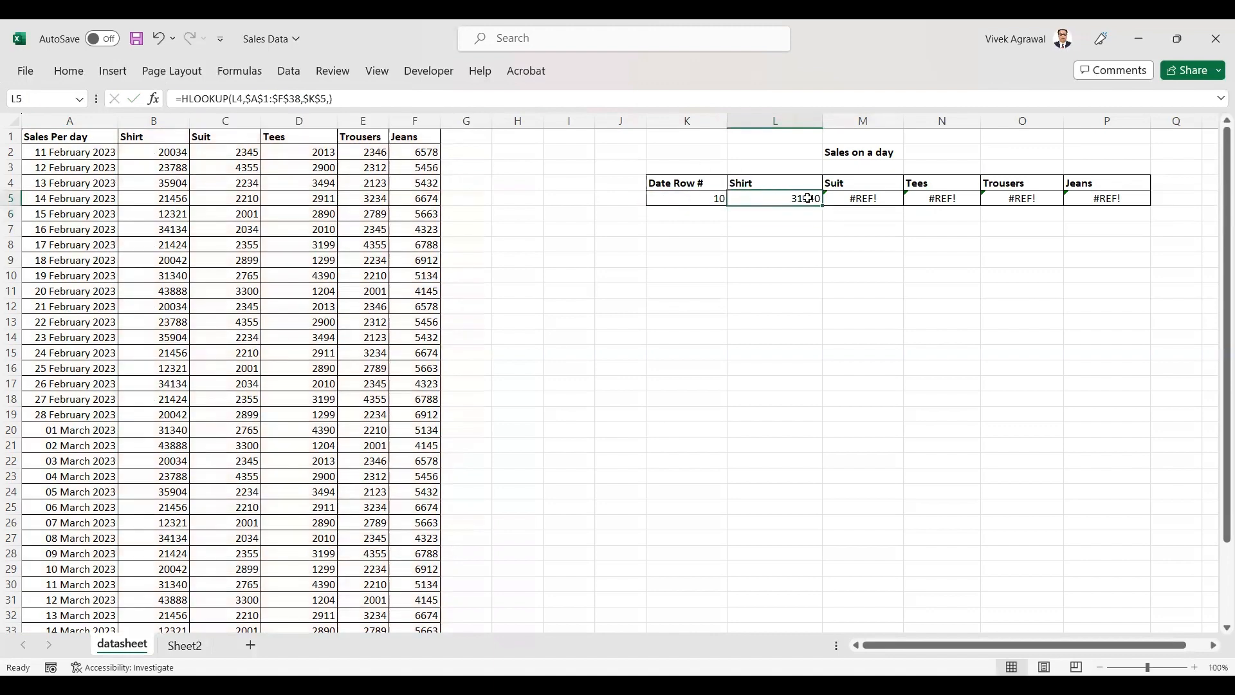
left_click_drag(821, 208, 1118, 213)
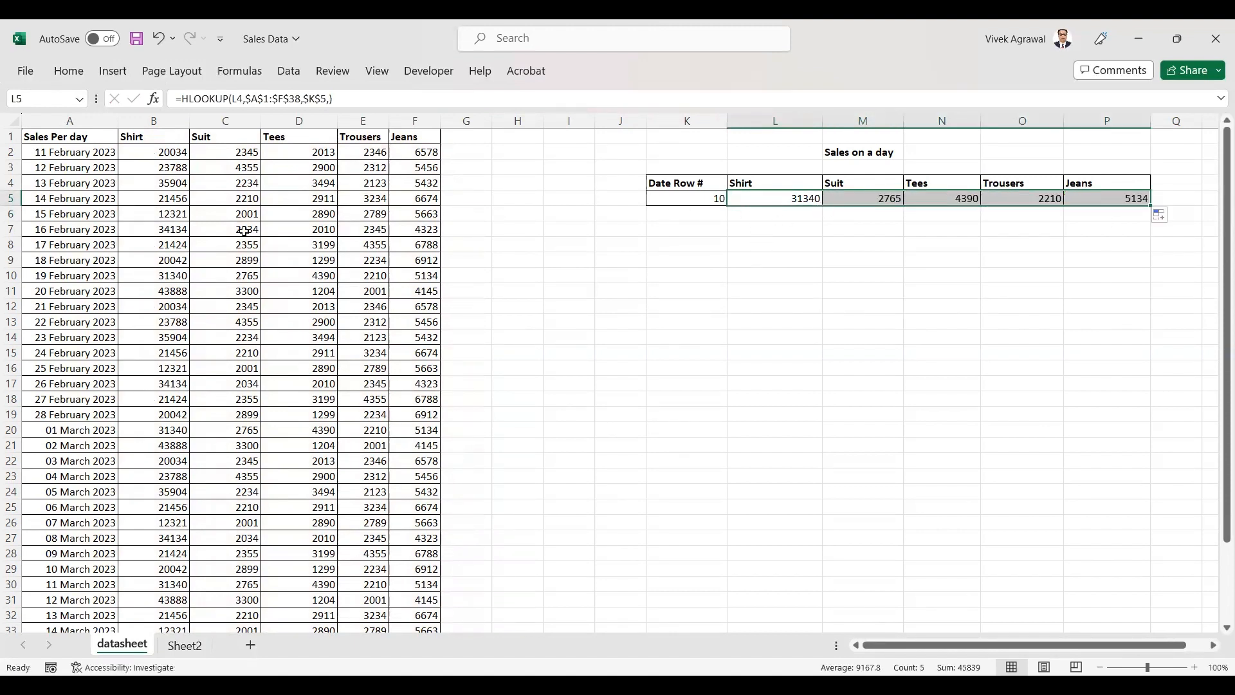
left_click(9, 277)
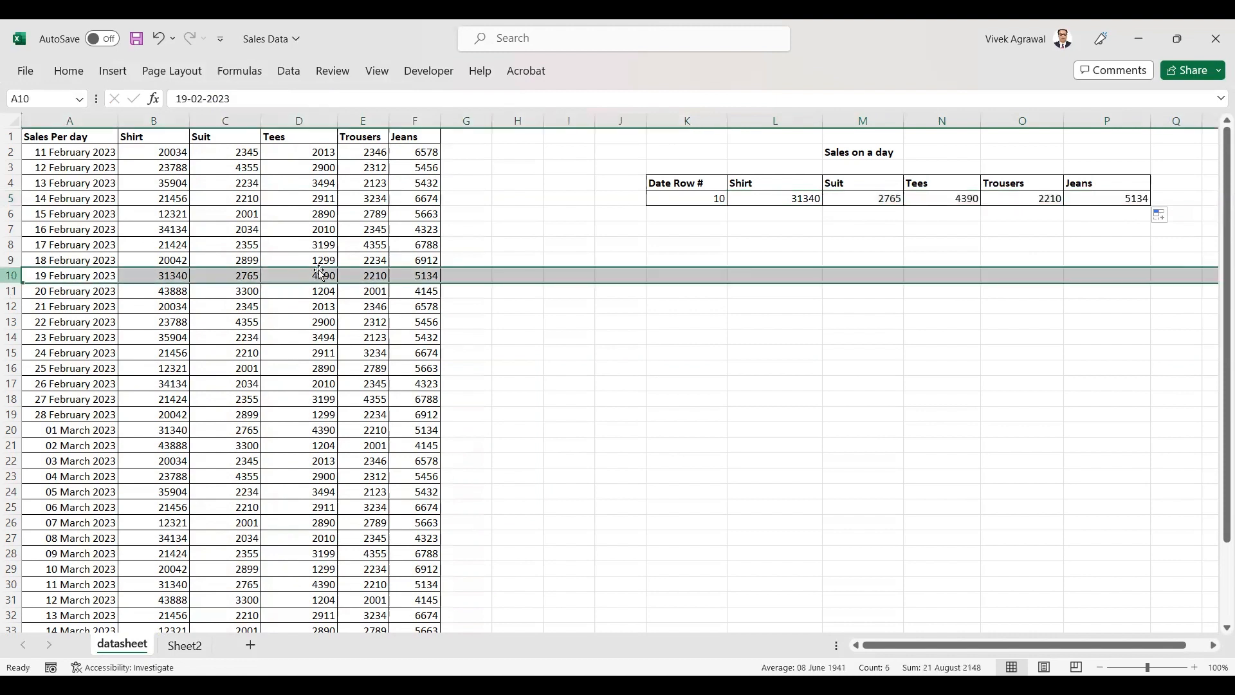